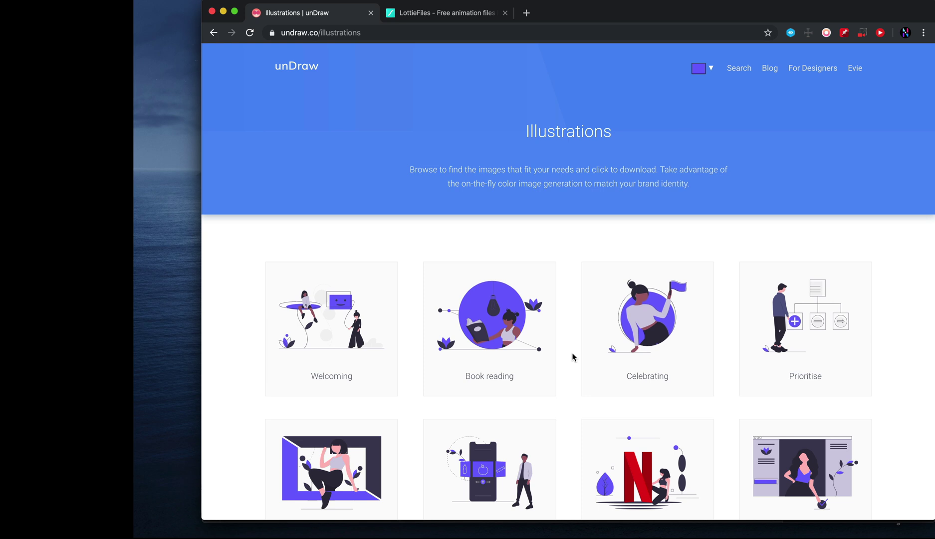
Download unDraw's Celebrating illustration as undraw_celebrating_bol5.svg and show it in Finder.
left_click(649, 322)
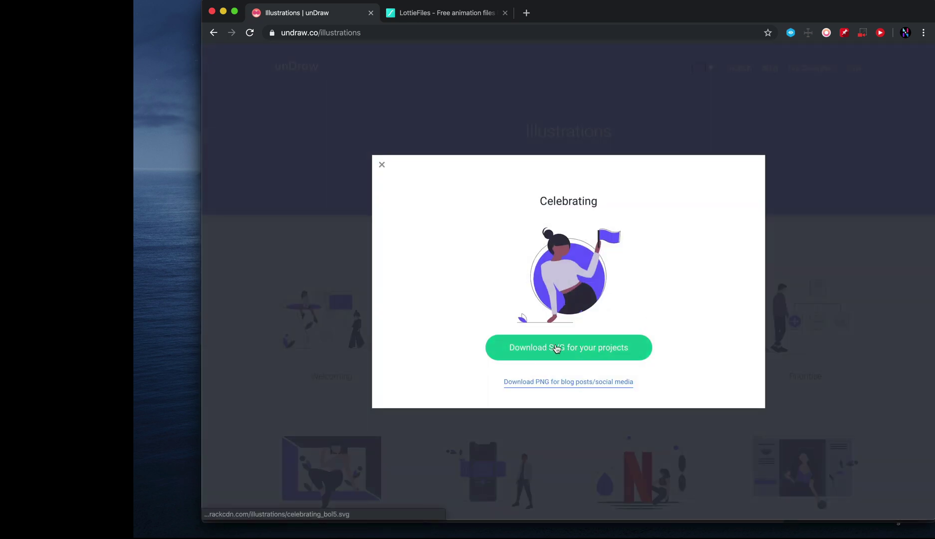
left_click(538, 348)
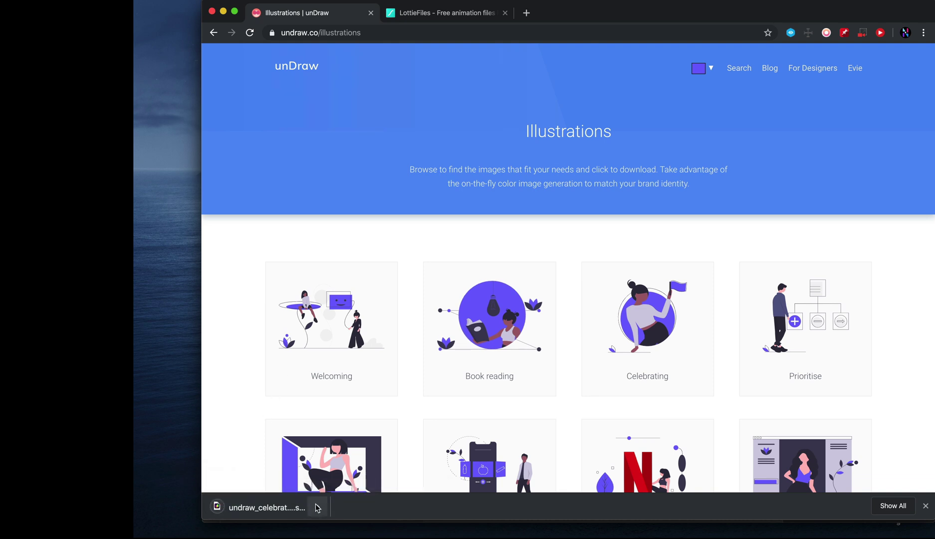
left_click(323, 508)
left_click(352, 522)
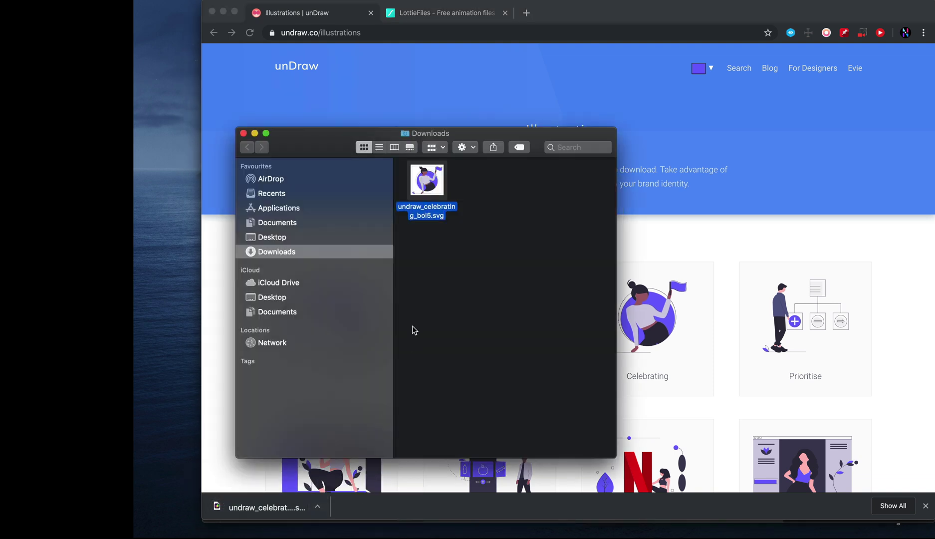
Move the Downloads window aside, bring up Keyshape, and drop undraw_celebrating_bol5.svg onto its start screen.
left_click_drag(497, 134, 336, 329)
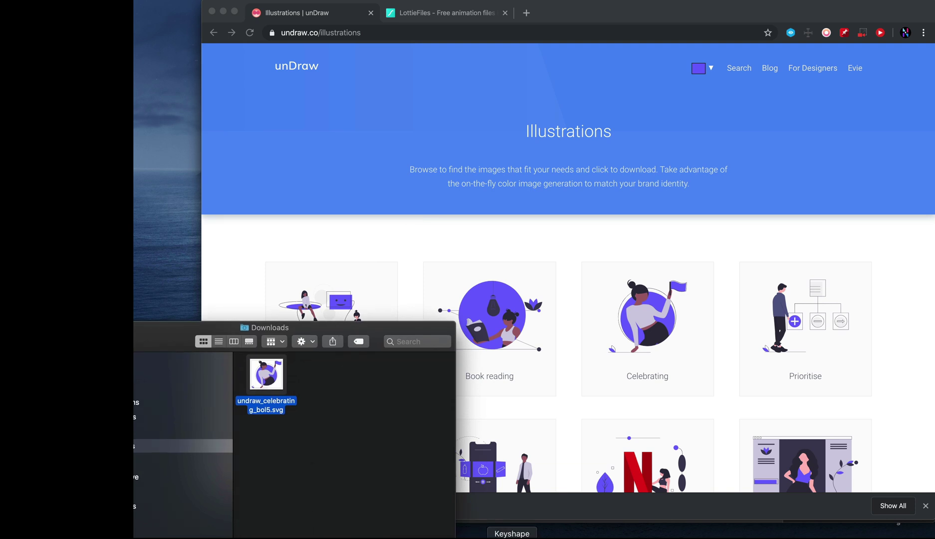
left_click(512, 535)
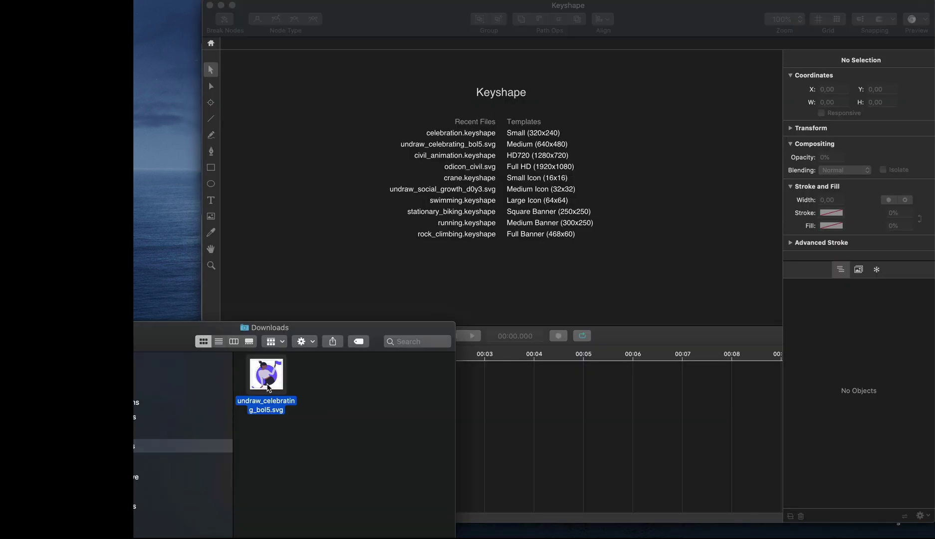
left_click_drag(267, 380, 507, 186)
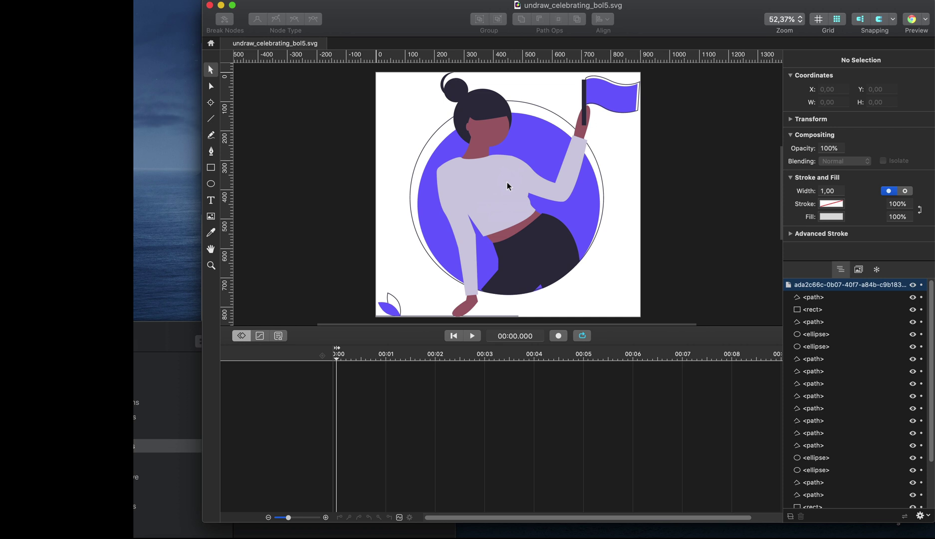
Inspect the figure's layers: shirt sleeve, ground line rectangle, shirt torso, skirt and waist paths.
scroll(838, 378, "down", 2)
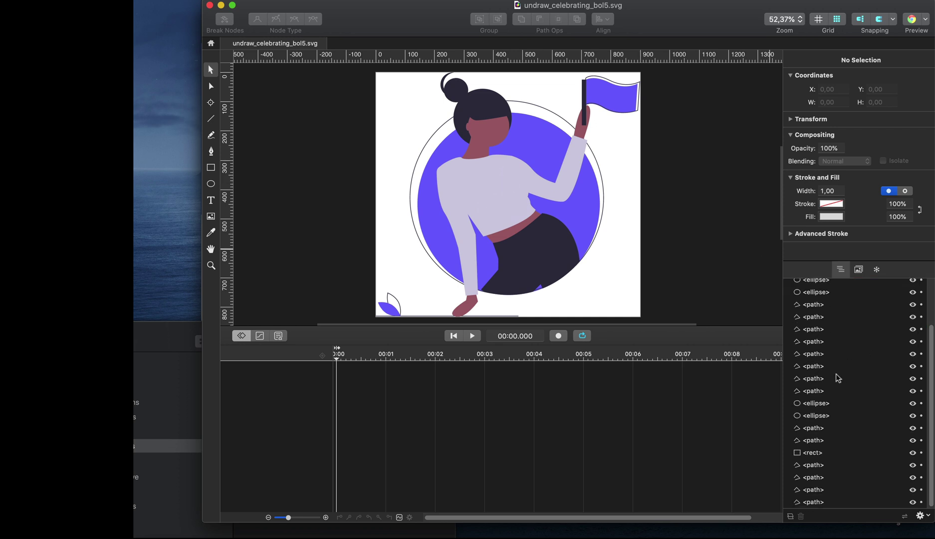
left_click(808, 318)
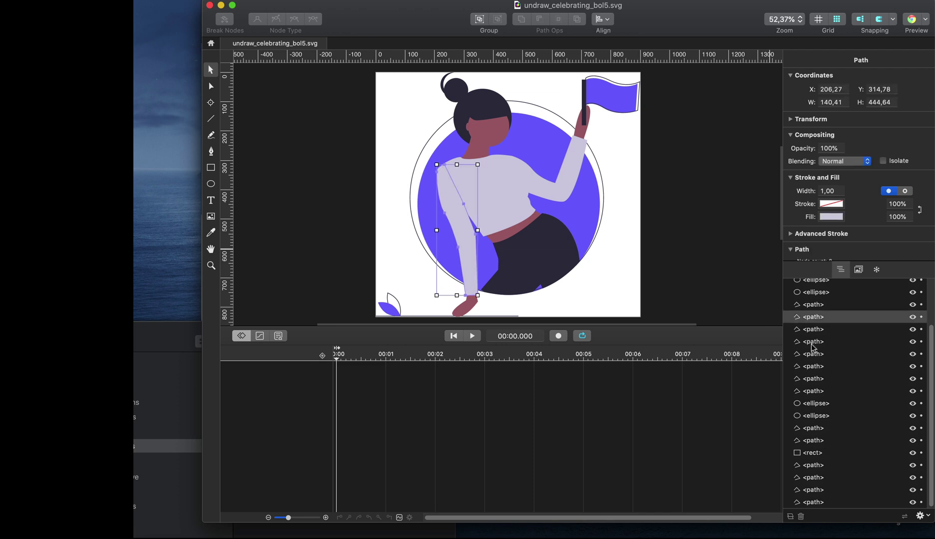
left_click(815, 342)
left_click(818, 393)
left_click(818, 429)
left_click(816, 452)
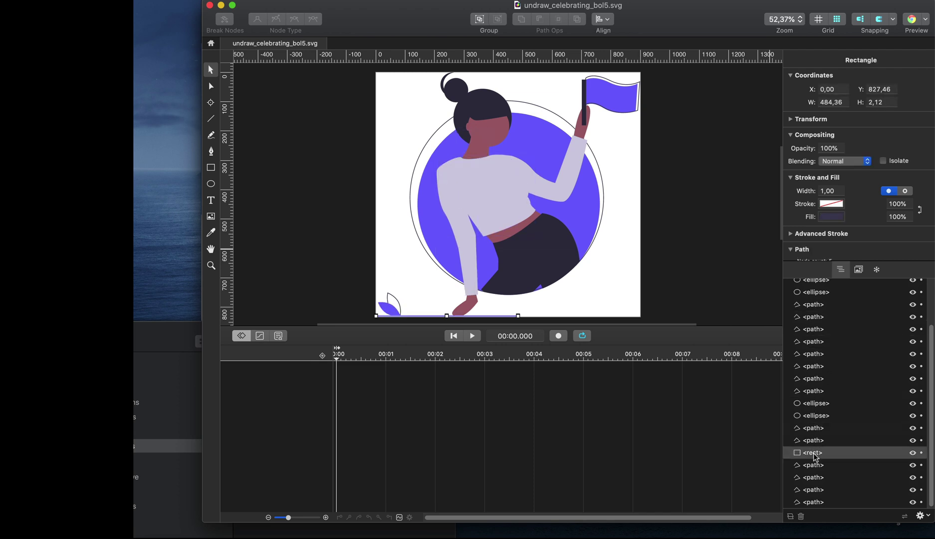
left_click(819, 394)
left_click(817, 356)
left_click(815, 338)
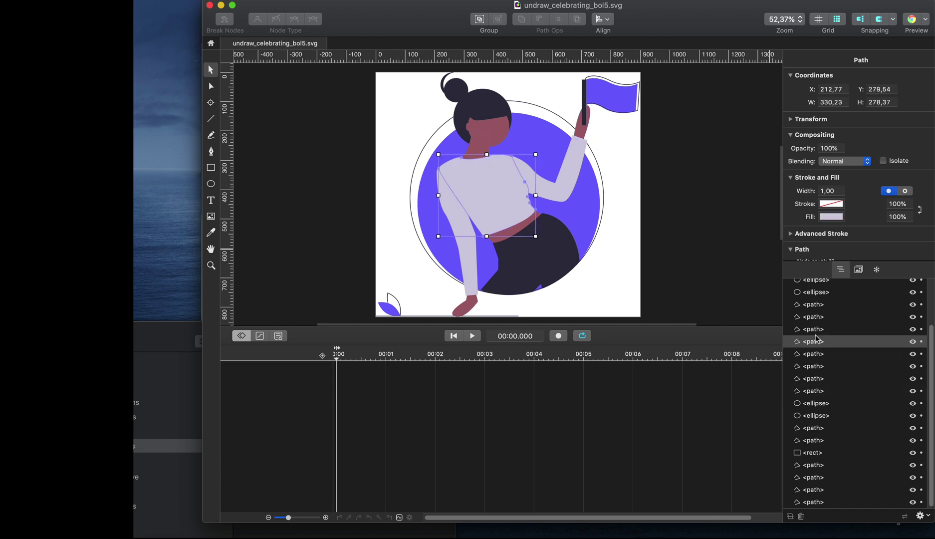
left_click(812, 316)
left_click(812, 294)
left_click(813, 306)
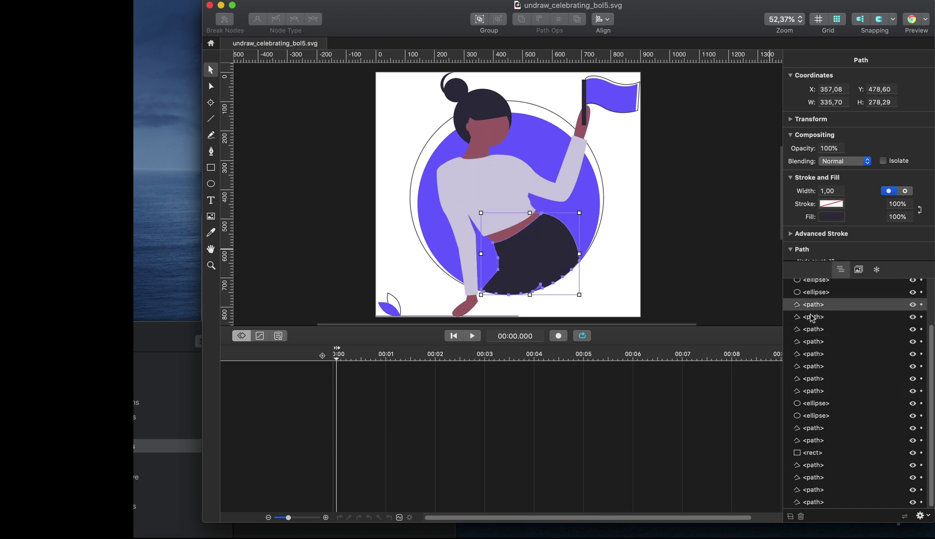
left_click(813, 330)
left_click(815, 354)
left_click(814, 366)
Inspect the upper layers: hair bun path, flagpole rectangle, face ellipse and round hair bun ellipse.
scroll(814, 367, "up", 3)
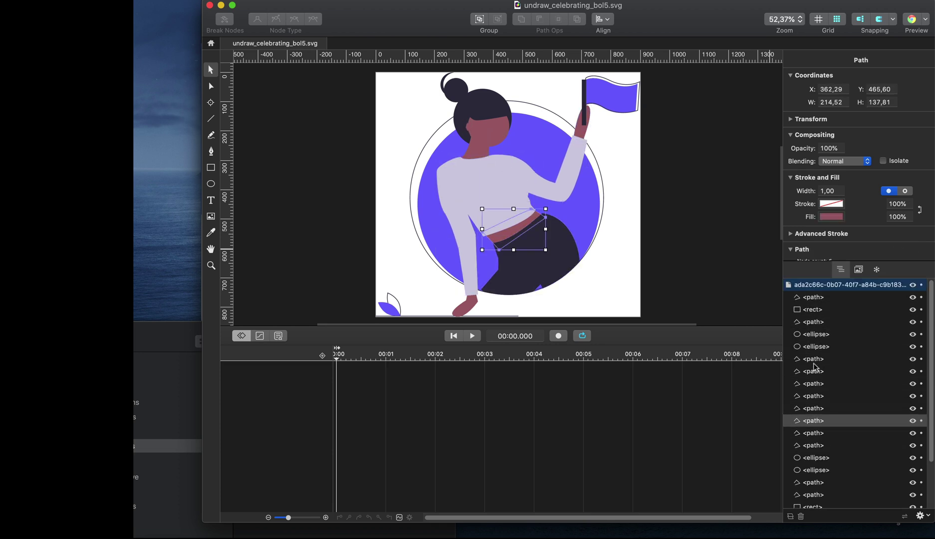
left_click(812, 334)
left_click(814, 322)
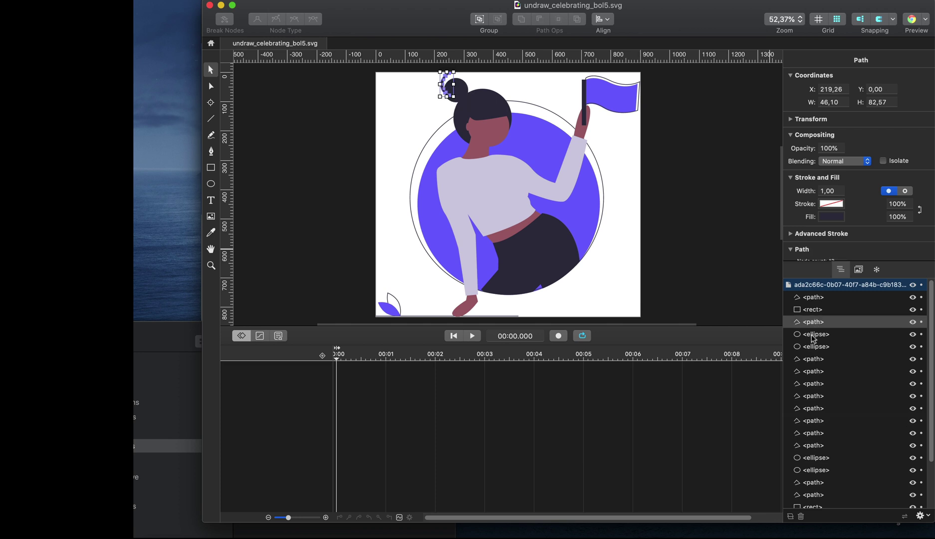
left_click(811, 310)
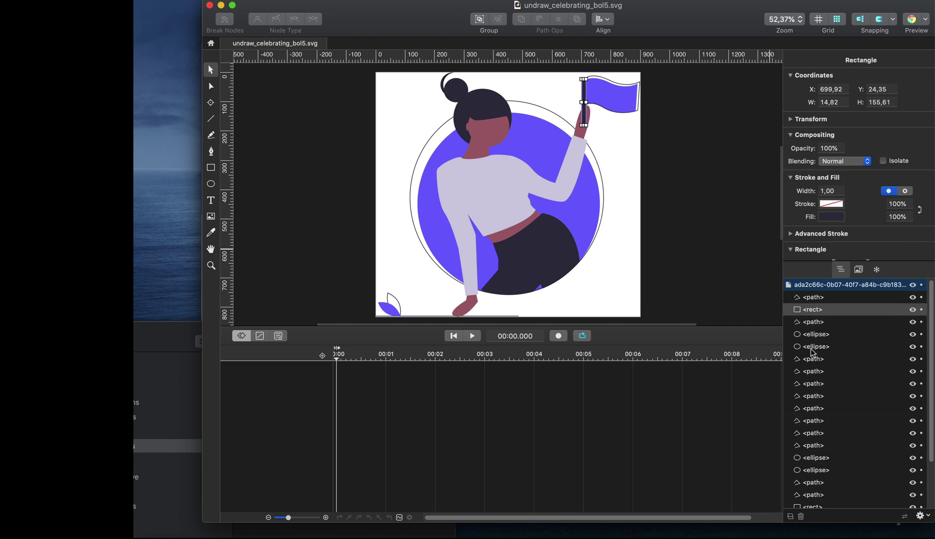
left_click(813, 348)
left_click(814, 371)
left_click(815, 385)
left_click(814, 346)
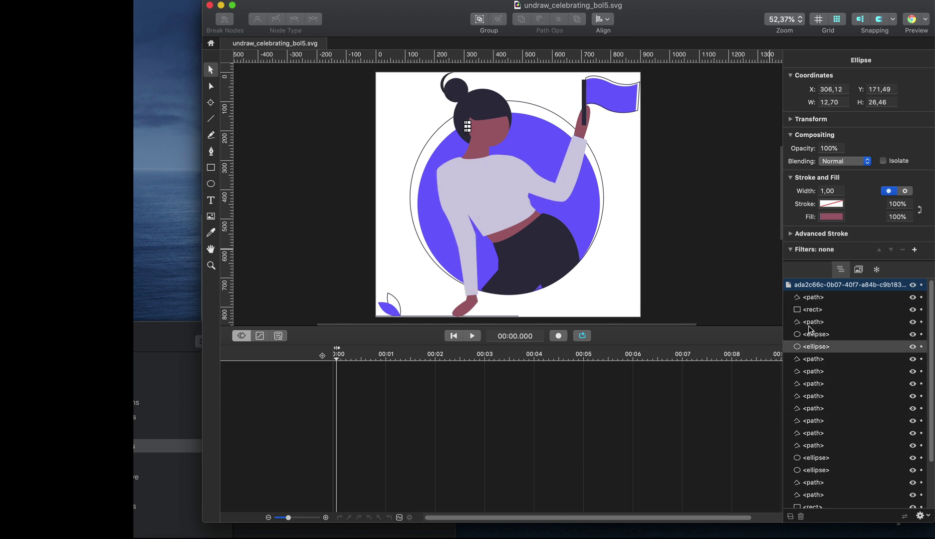
left_click(814, 322)
left_click(814, 310)
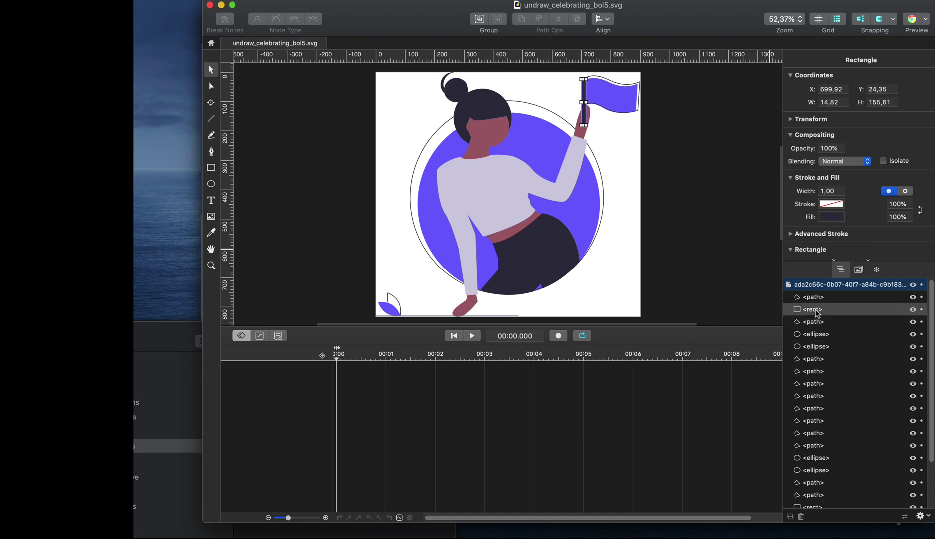
left_click(813, 348)
left_click(815, 335)
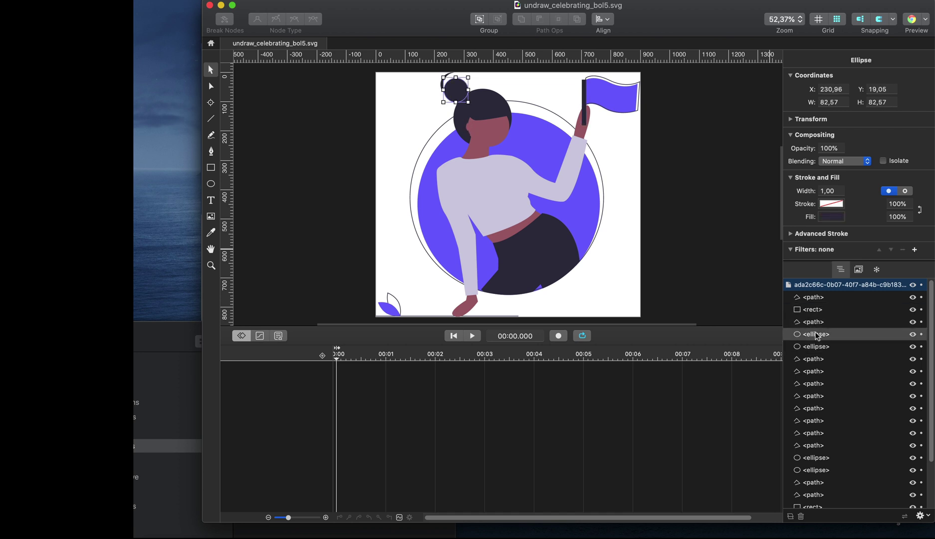
Inspect the face, arm, flag-holding hand and waist path layers.
scroll(811, 359, "down", 3)
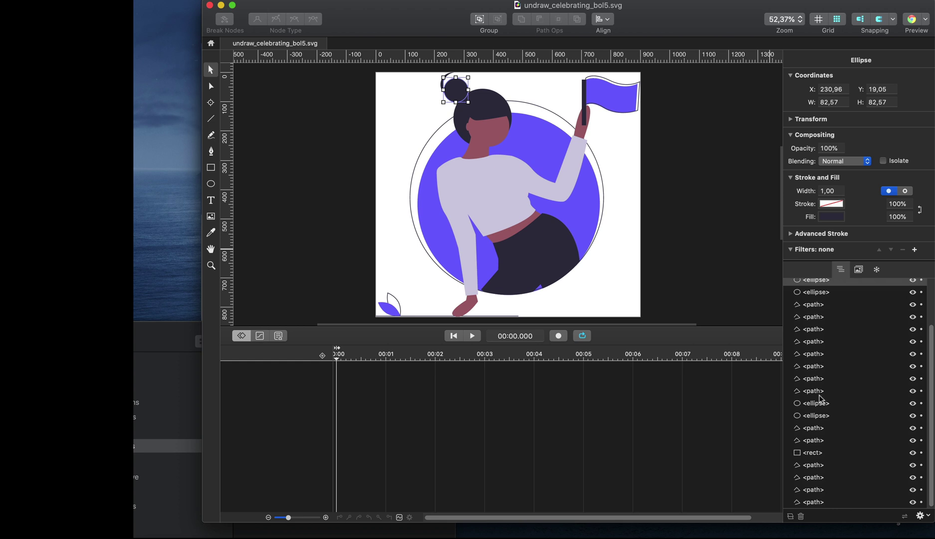
left_click(819, 392)
left_click(814, 343)
left_click(815, 317)
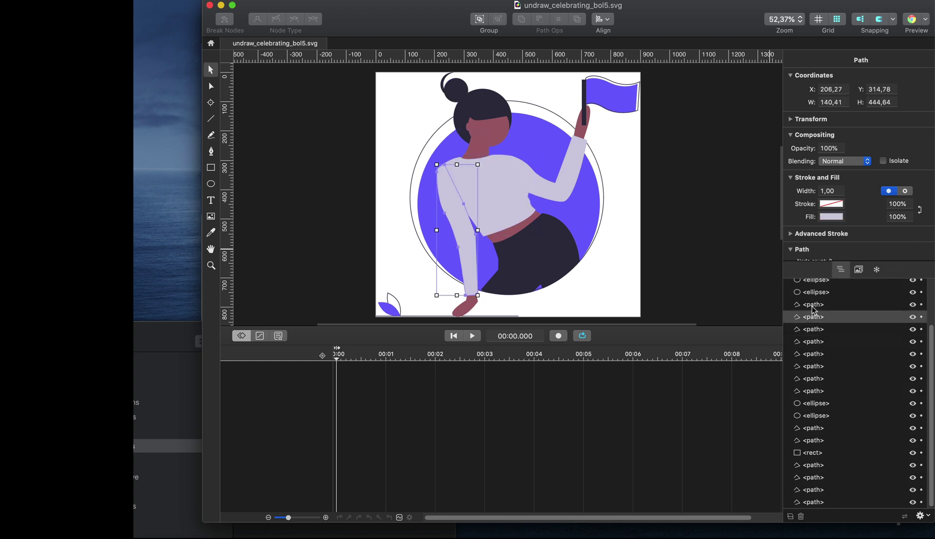
left_click(813, 305)
left_click(813, 330)
left_click(812, 353)
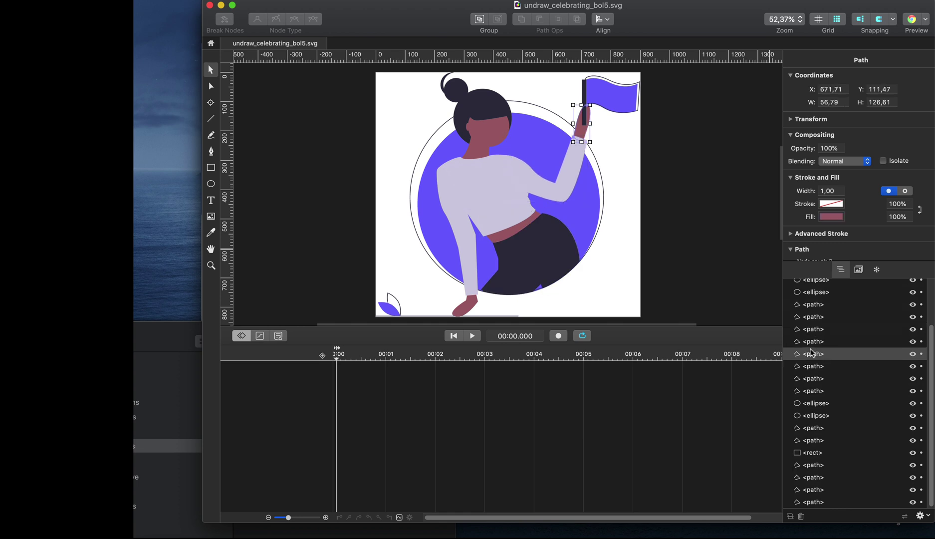
left_click(813, 368)
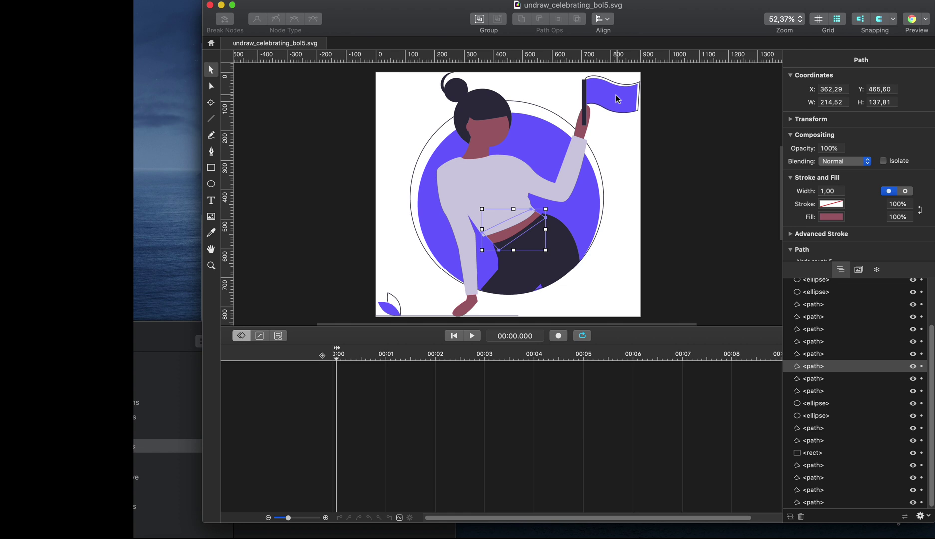
Select the leaf outline and the purple leaf shape at the bottom-left of the canvas.
scroll(812, 314, "up", 3)
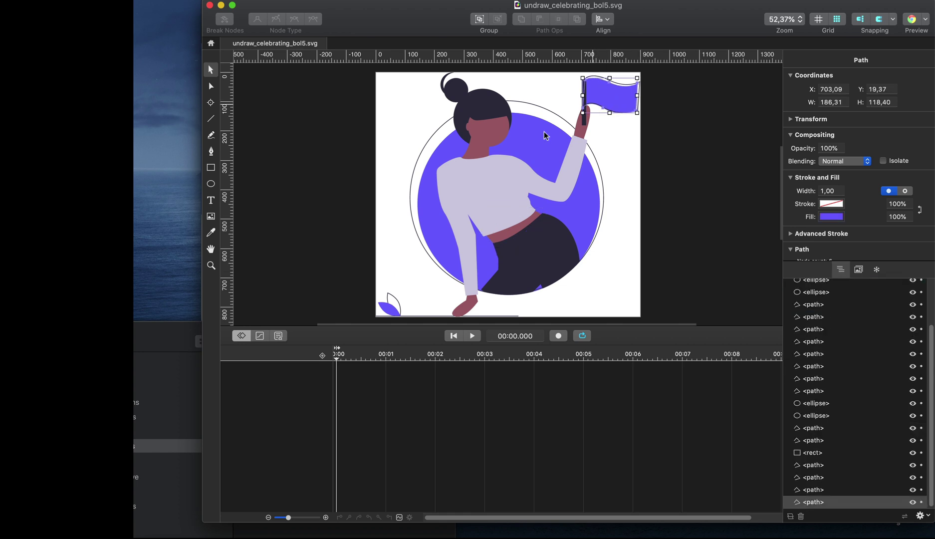
left_click(398, 307)
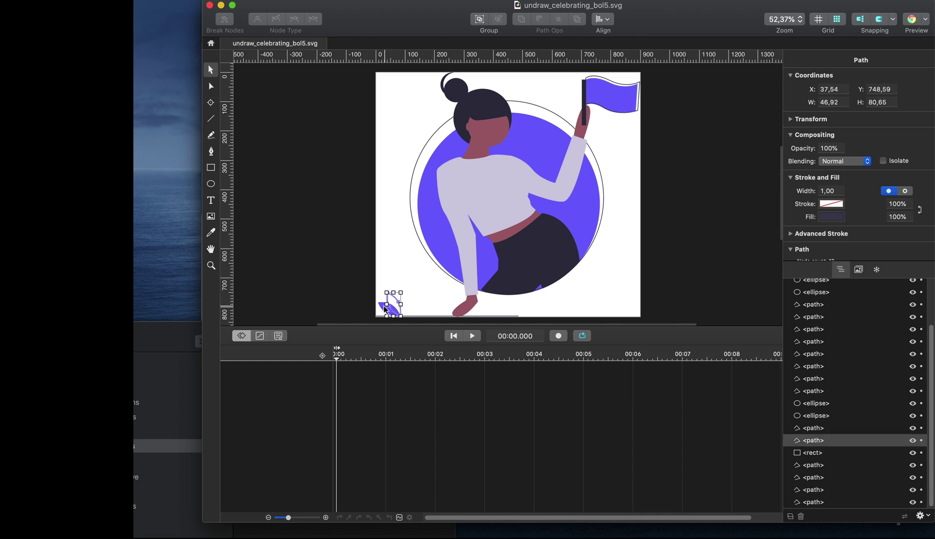
left_click(385, 310)
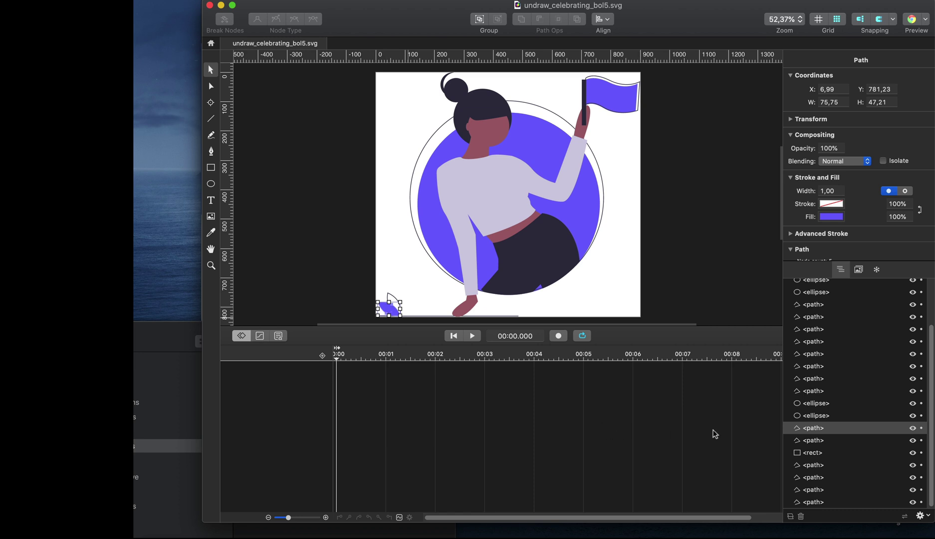
Rename the left leaf path to flower_left.
double_click(812, 430)
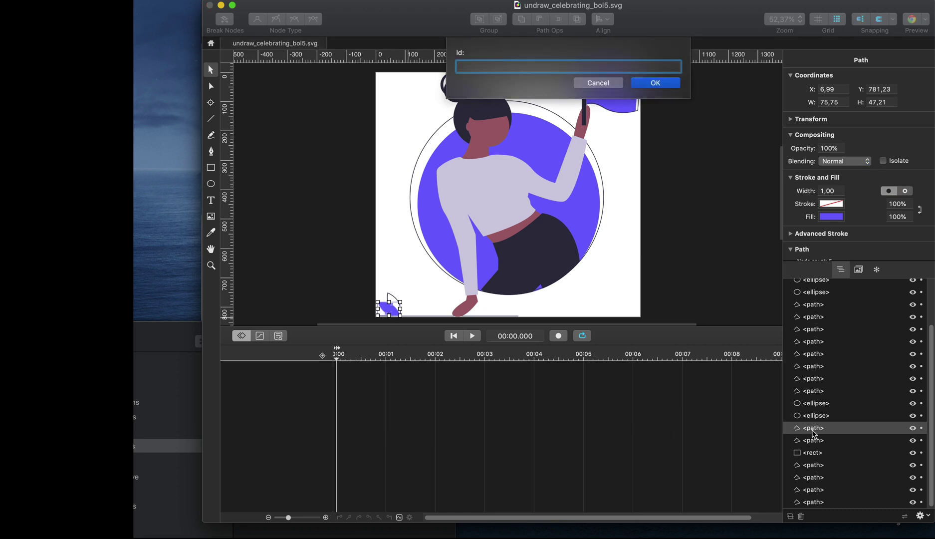
type("flower_left")
key("Return")
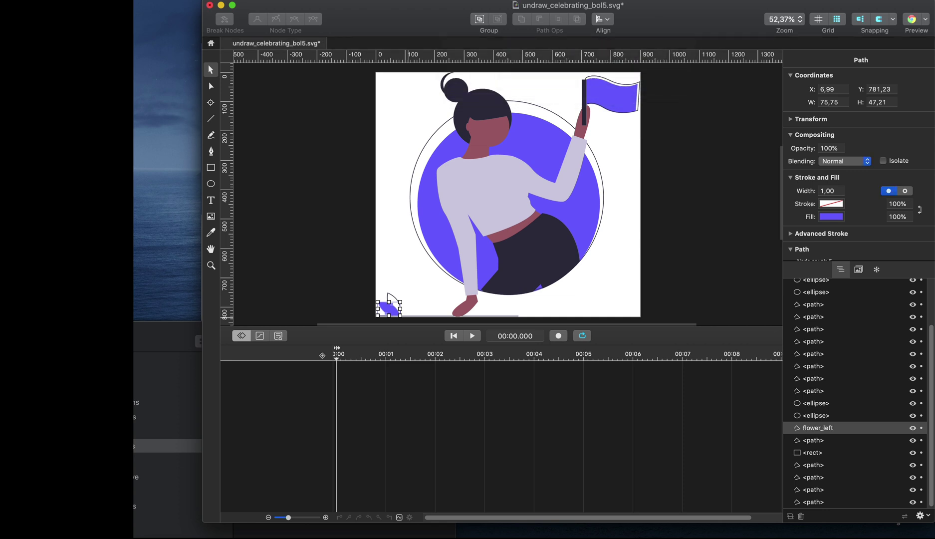
Rename the right leaf path to flower_right, then select both flower paths.
left_click(392, 298)
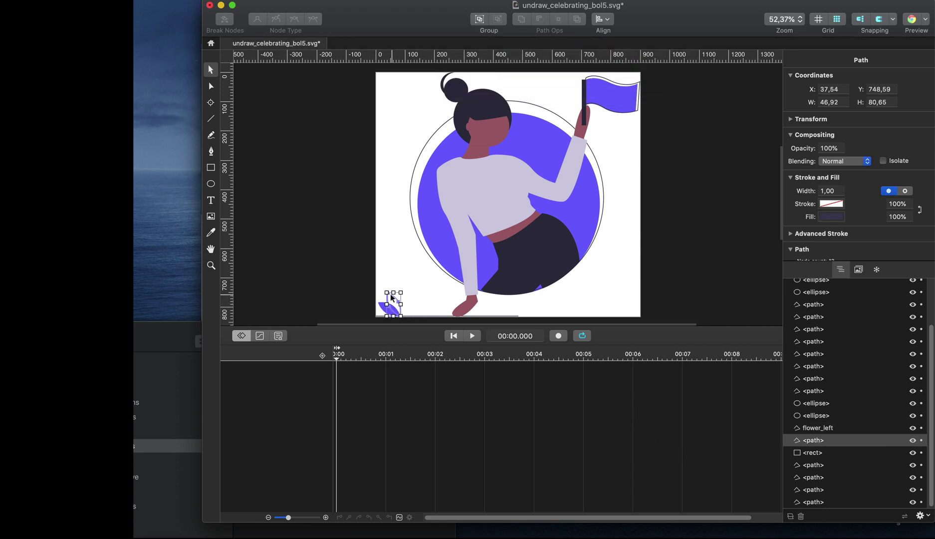
double_click(819, 441)
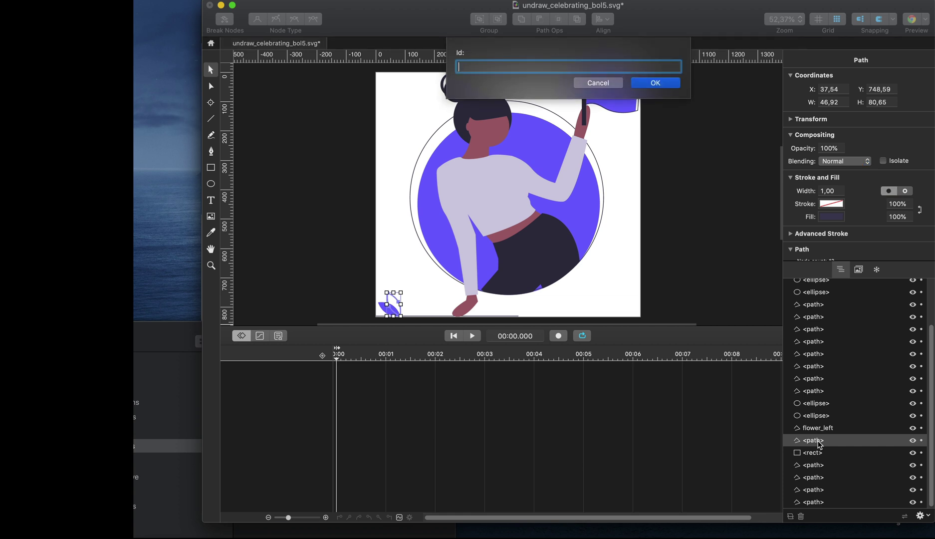
type("flower_right")
key("Return")
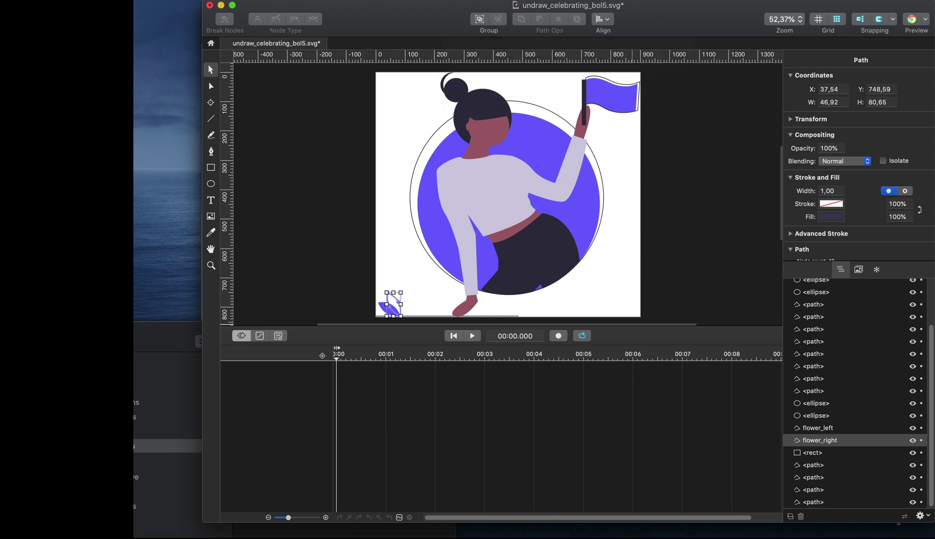
left_click(823, 429)
left_click(820, 440, "shift")
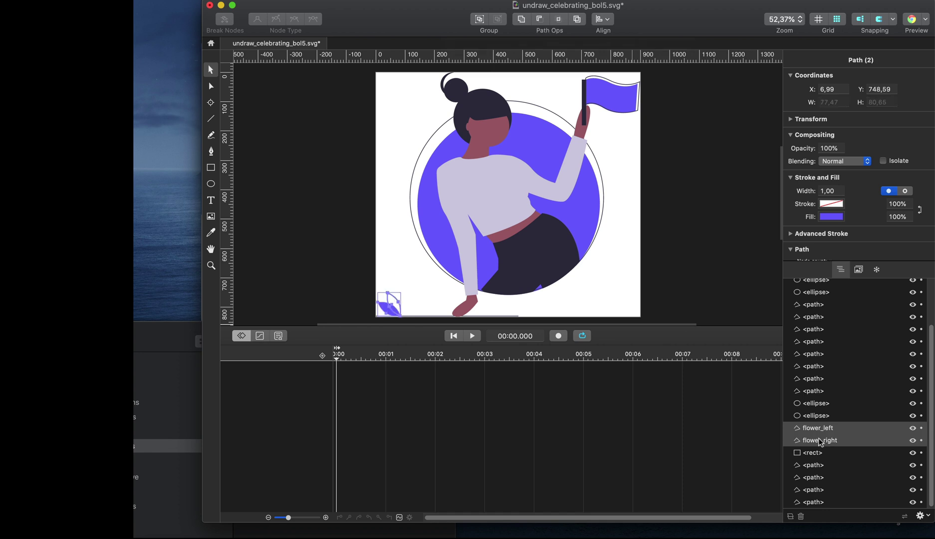
Group the two leaf paths with Cmd+G, name the group flower, and move it near the top.
key("super+g")
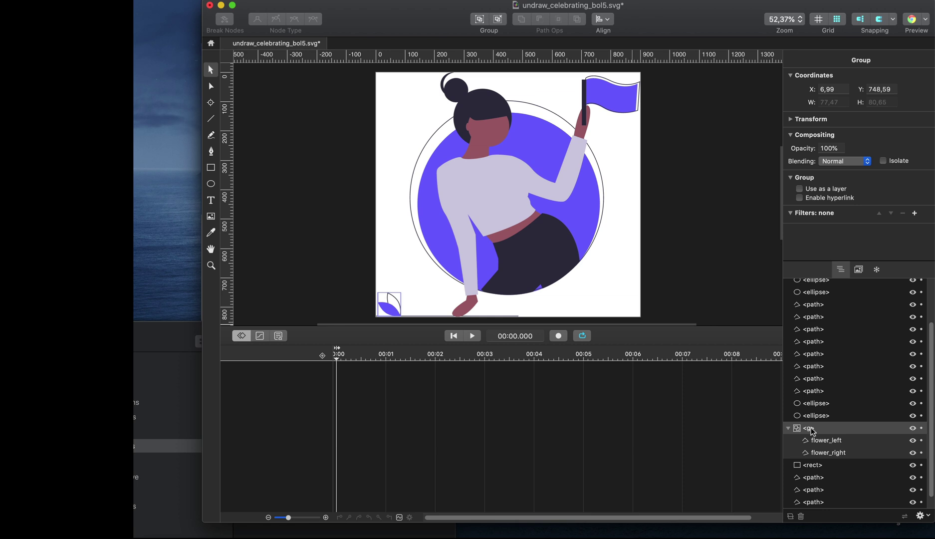
double_click(811, 429)
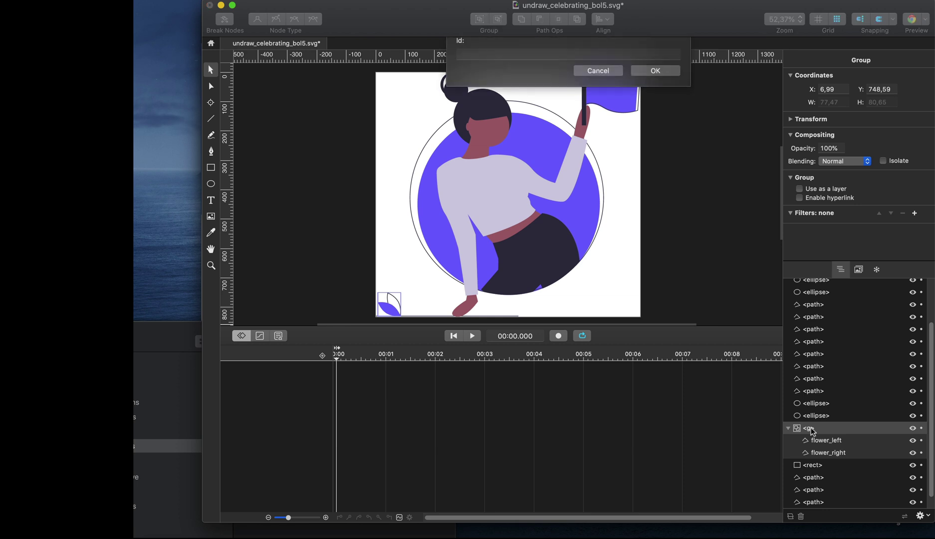
type("flower")
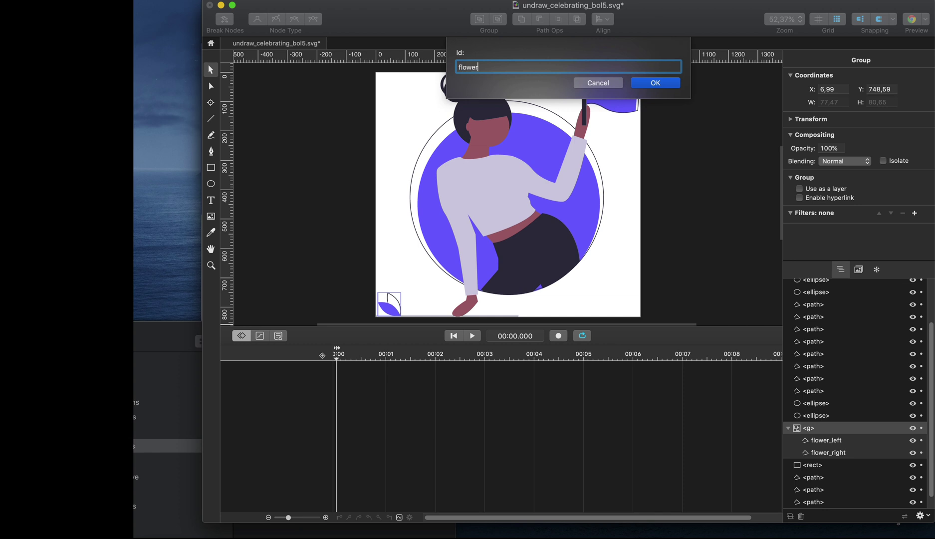
key("Return")
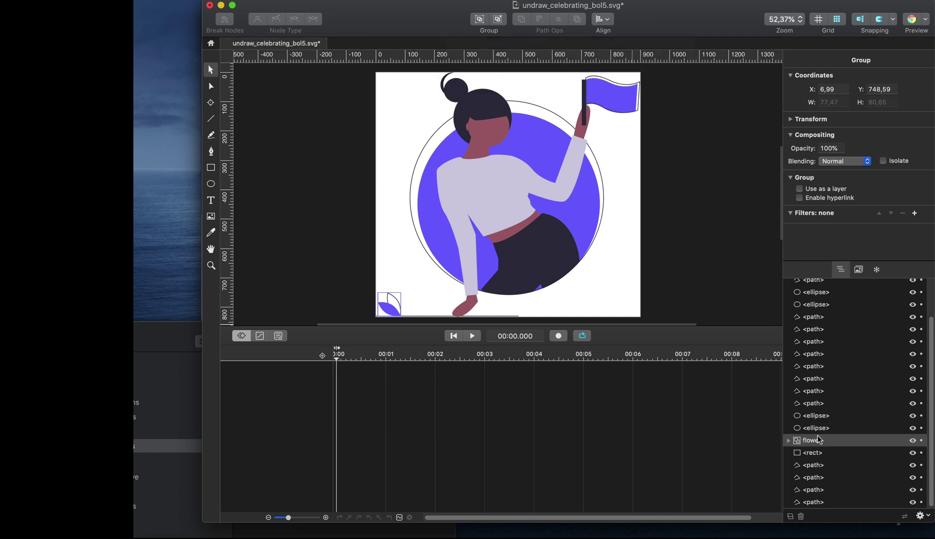
left_click_drag(816, 442, 794, 277)
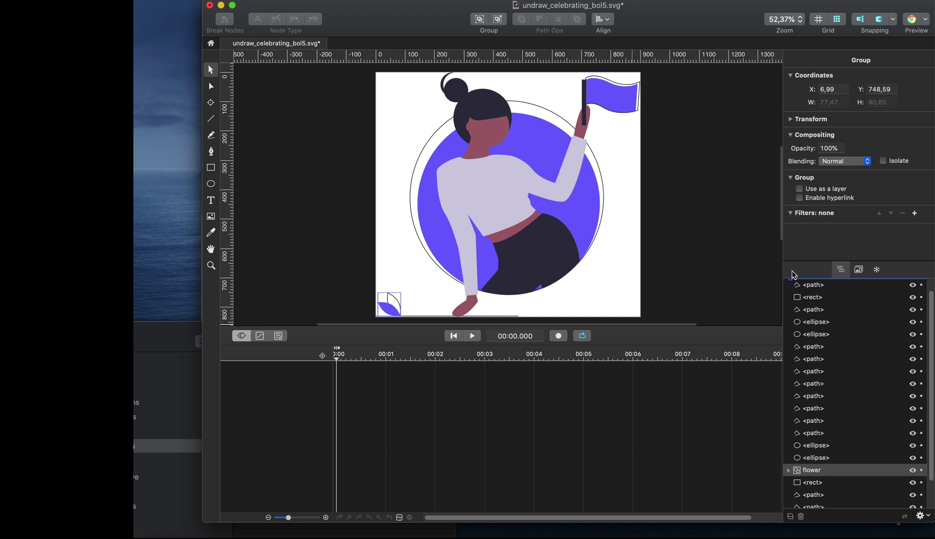
left_click(912, 502)
Toggle the bottom flag path's visibility to identify it, then rename it inner_flag.
left_click(911, 502)
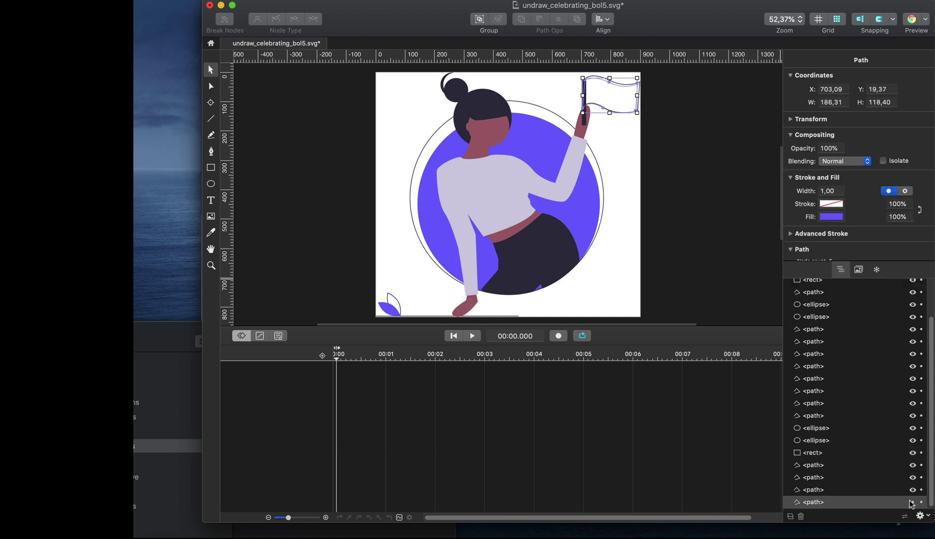
left_click(911, 502)
left_click(911, 503)
left_click(911, 502)
left_click(911, 502)
left_click(911, 502)
left_click(911, 502)
left_click(912, 502)
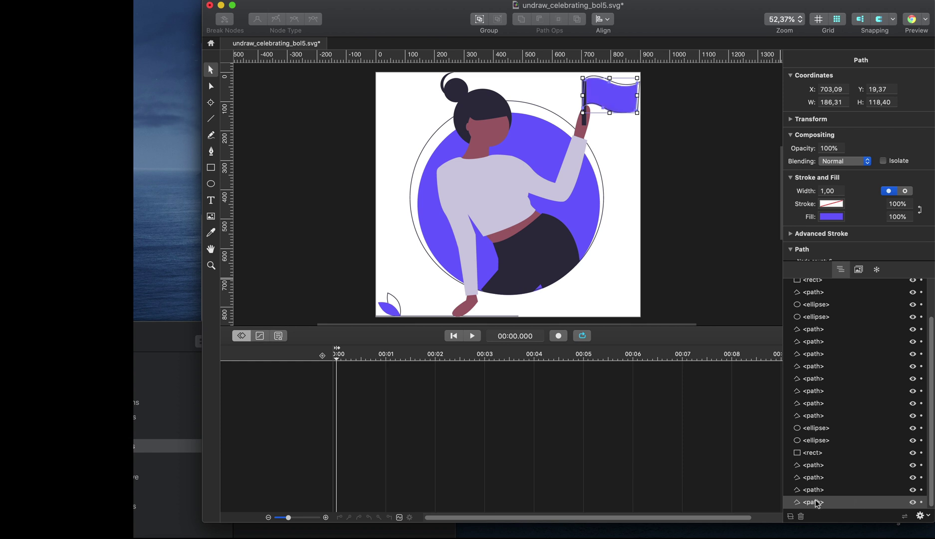
double_click(815, 502)
type("i")
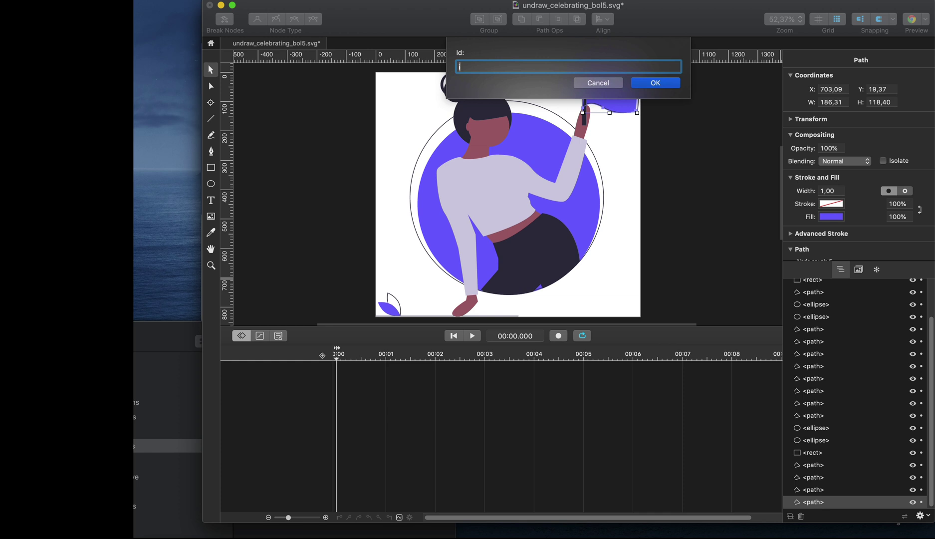
type("nner_flag")
key("Return")
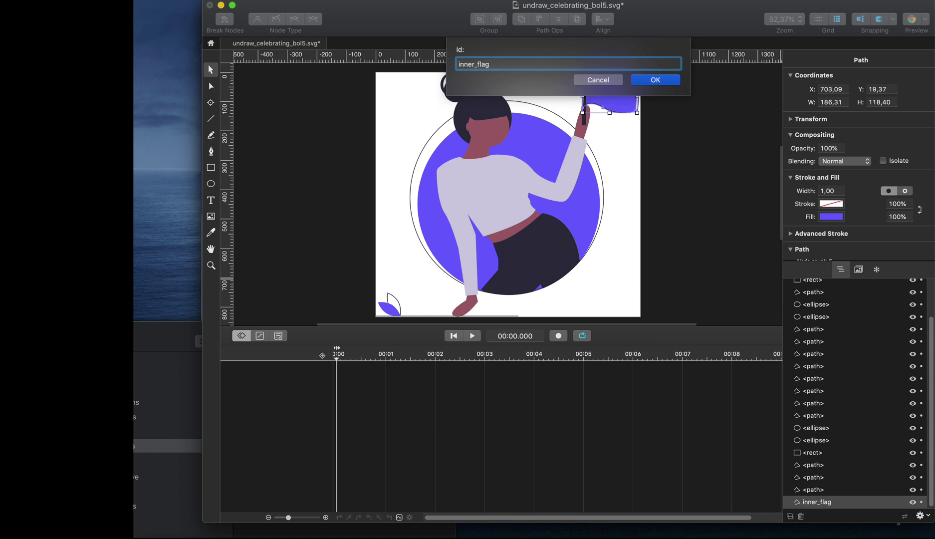
Rename the flag outline path to flag_outling and place inner_flag directly below it.
double_click(814, 478)
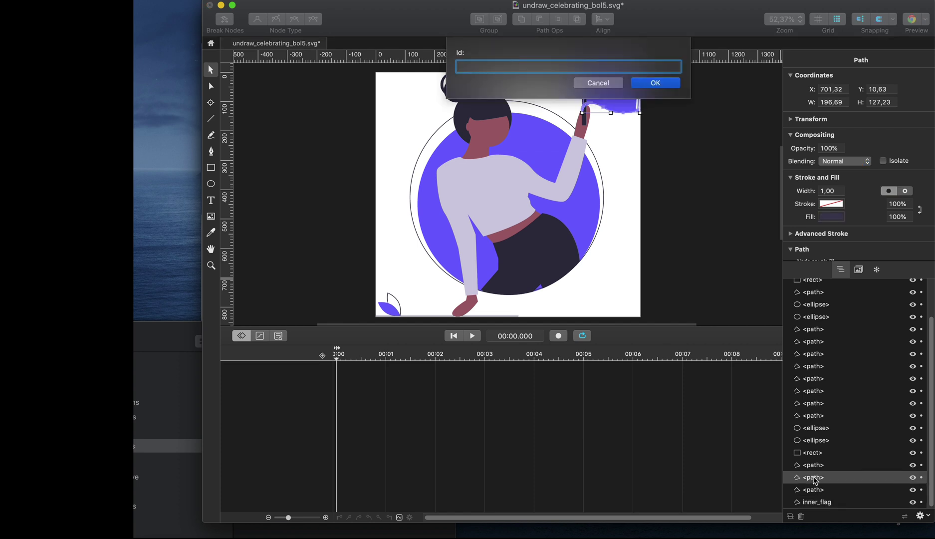
type("flag_outling")
key("Return")
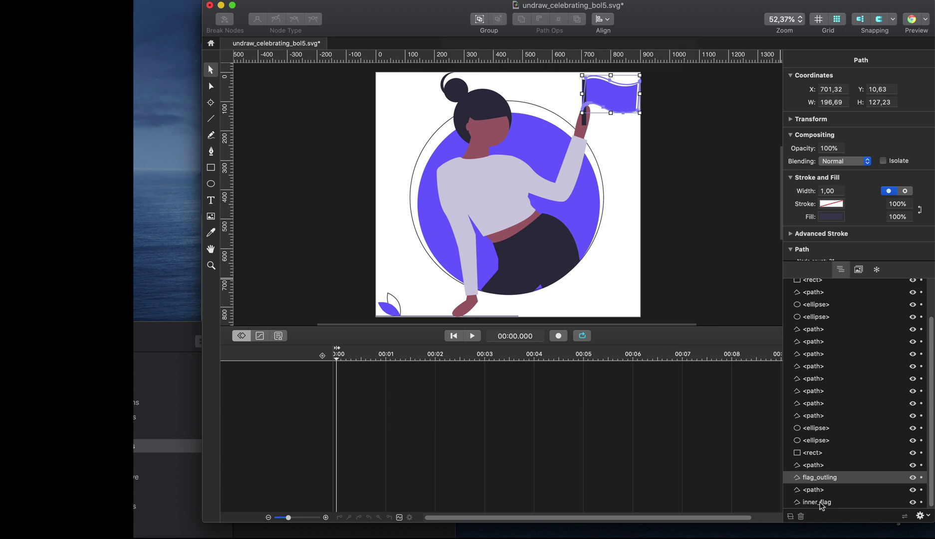
left_click_drag(822, 504, 817, 489)
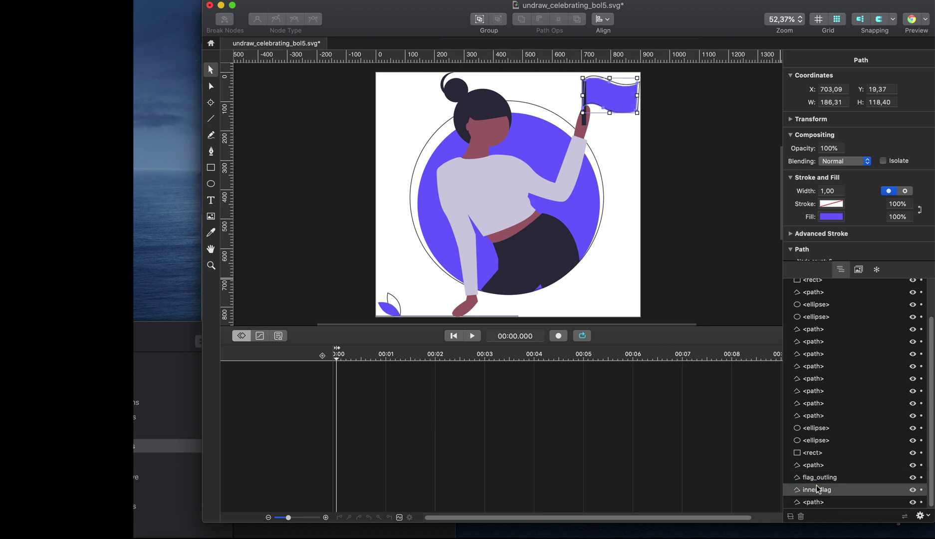
Group flag_outling and inner_flag with Cmd+G, name the group flag, and move it to the top.
left_click(817, 479, "shift")
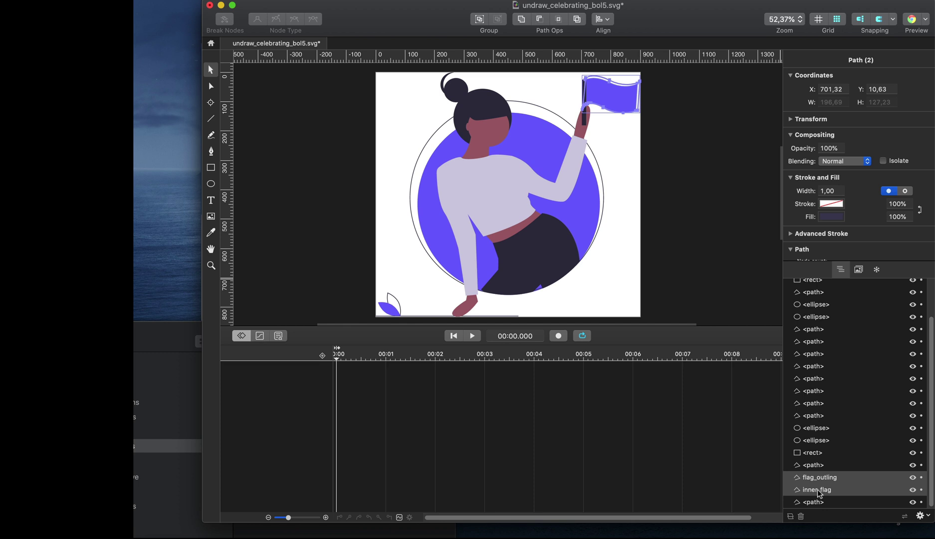
key("super+g")
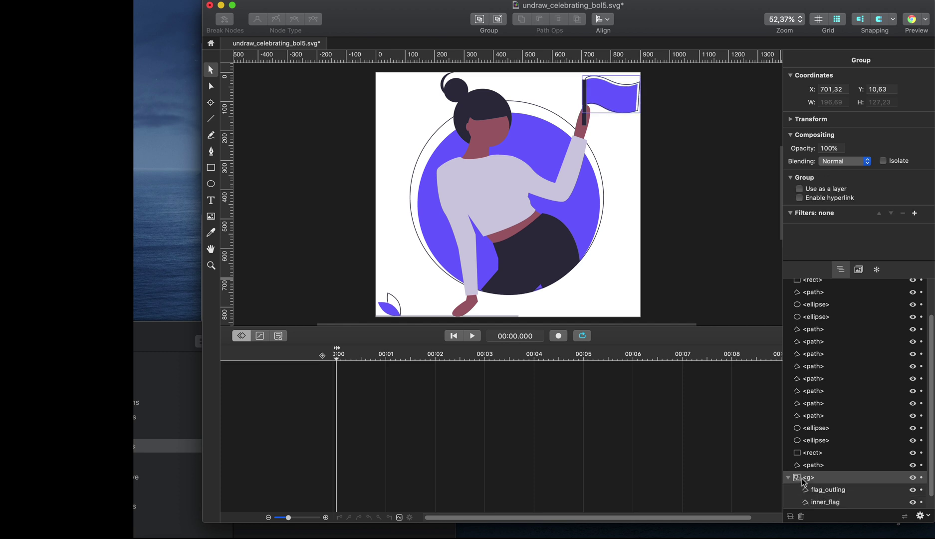
double_click(809, 479)
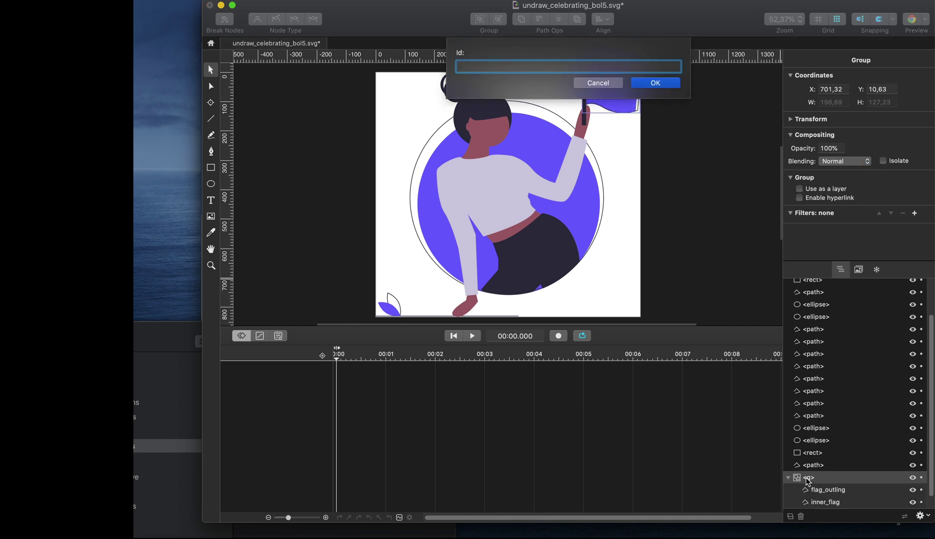
type("flag")
key("Return")
left_click_drag(809, 479, 797, 304)
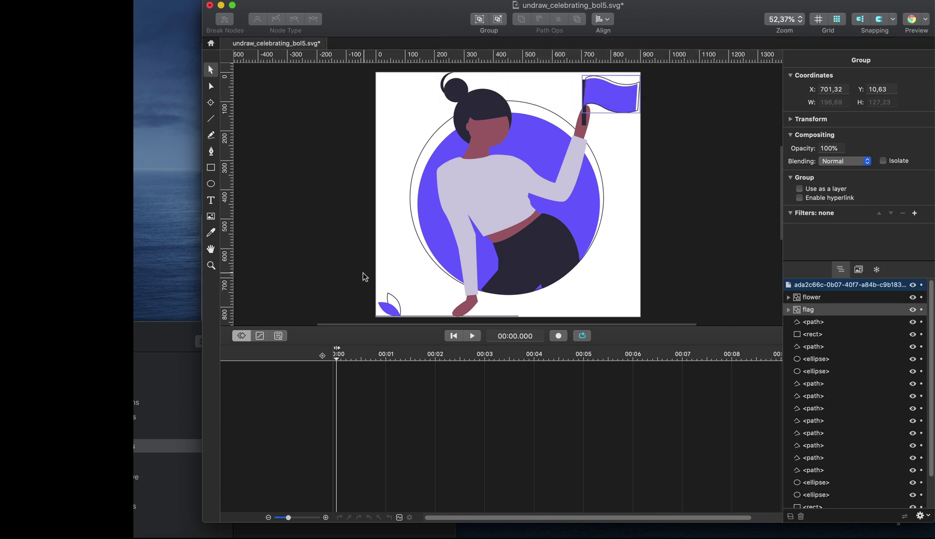
left_click(386, 309)
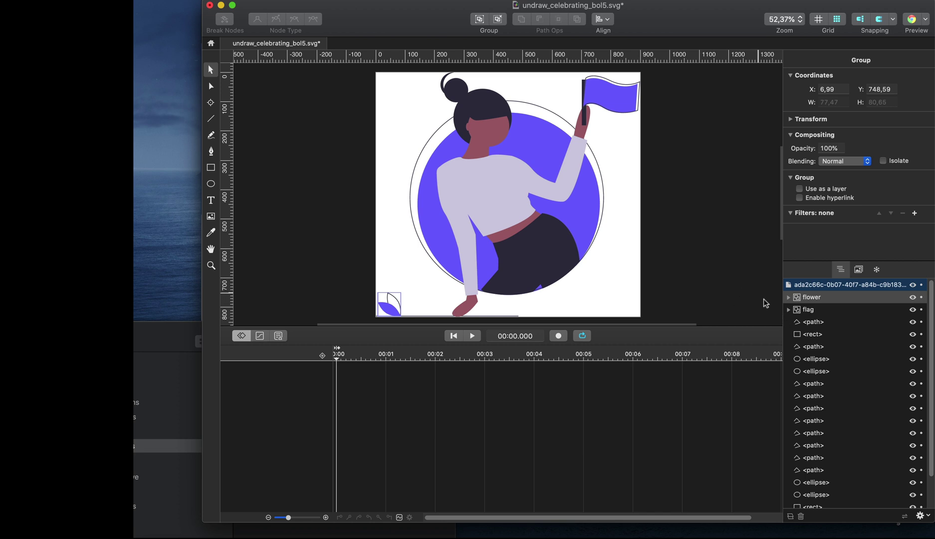
Expand the flower group and switch to the node and pivot editing tool.
left_click(789, 297)
left_click(835, 309)
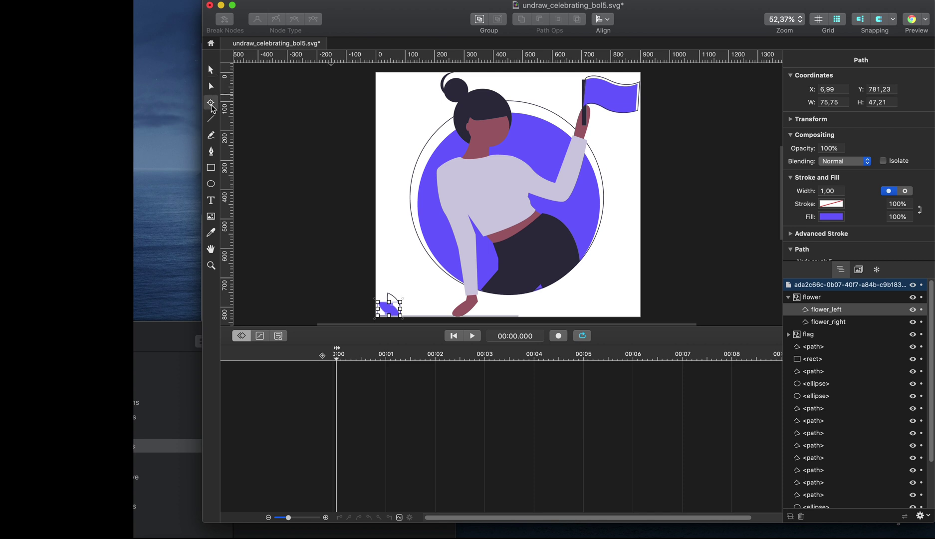
left_click(211, 105)
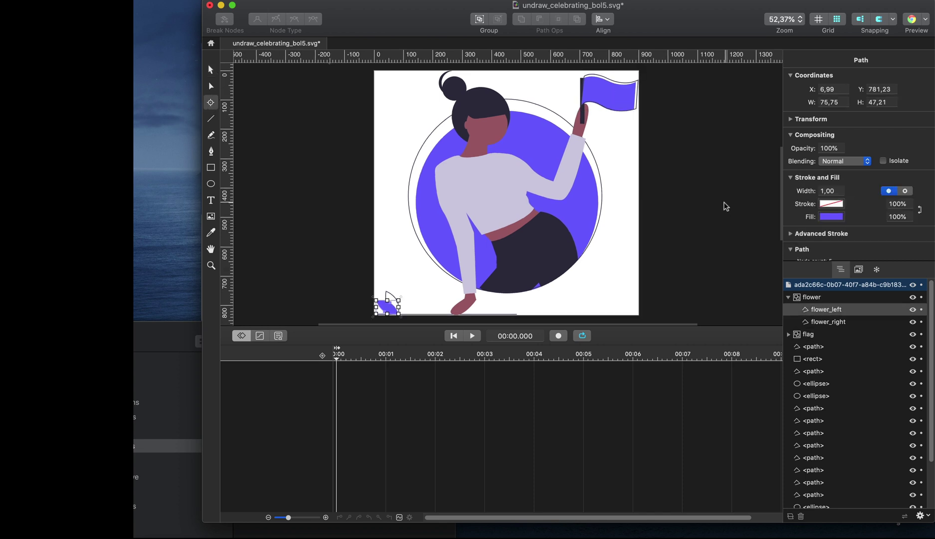
scroll(726, 206, "up", 2)
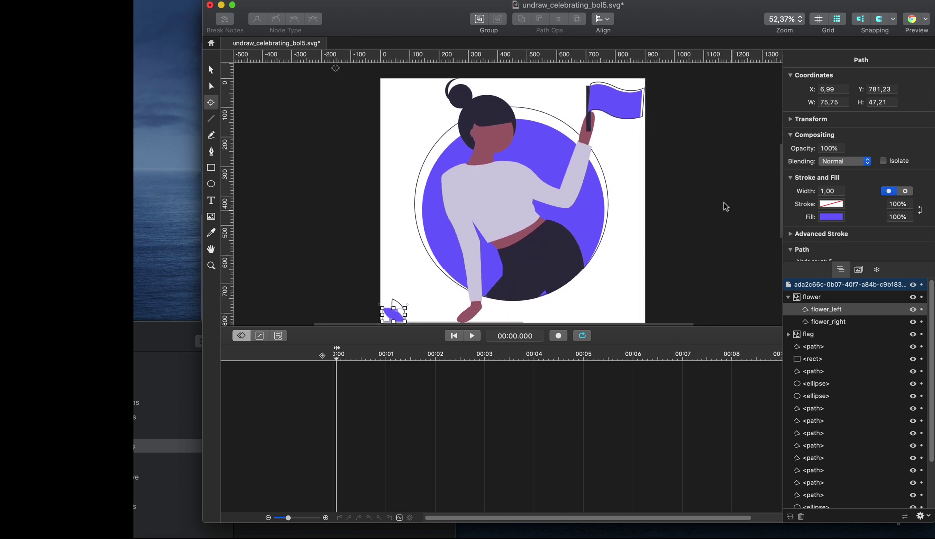
scroll(726, 206, "up", 2)
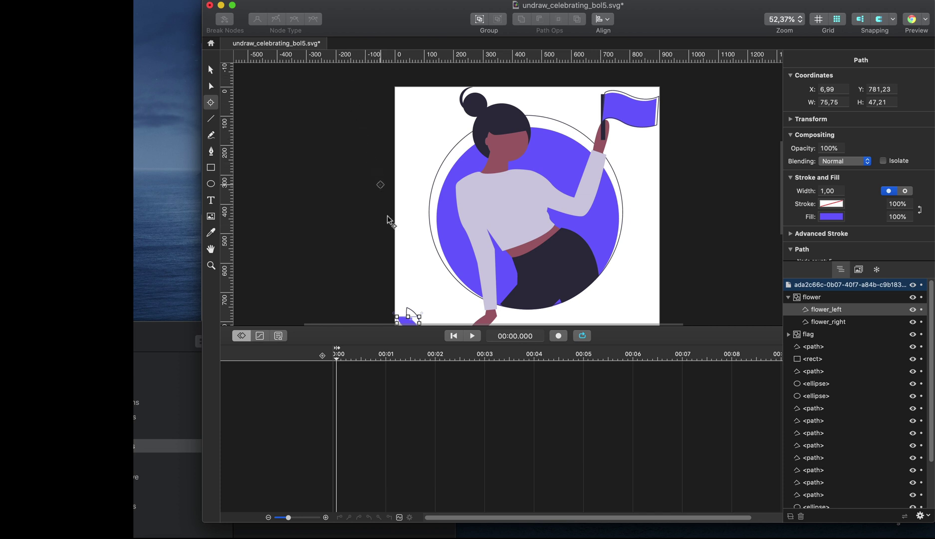
scroll(409, 318, "down", 5)
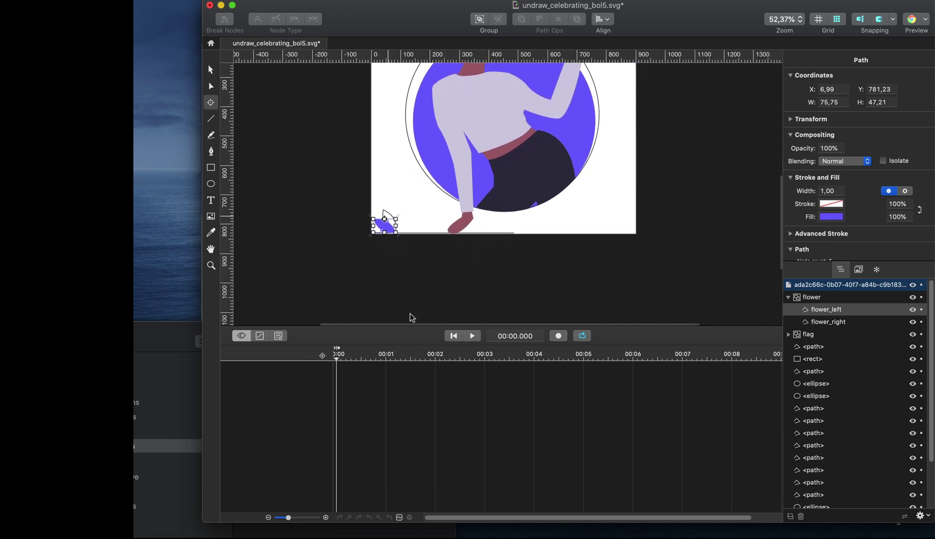
scroll(410, 317, "down", 1)
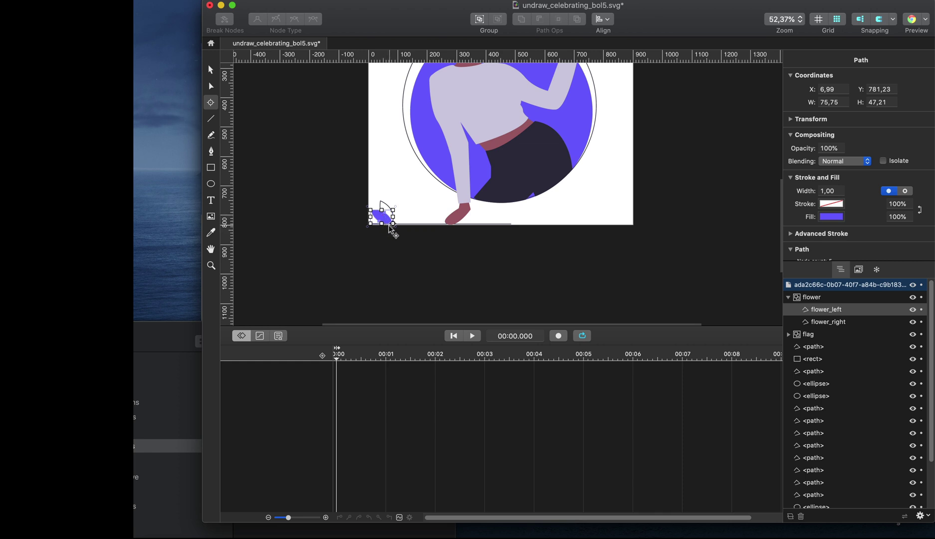
Select flower_right to set its pivot at the flower's base, then clear the selection.
left_click(830, 323)
scroll(700, 224, "up", 5)
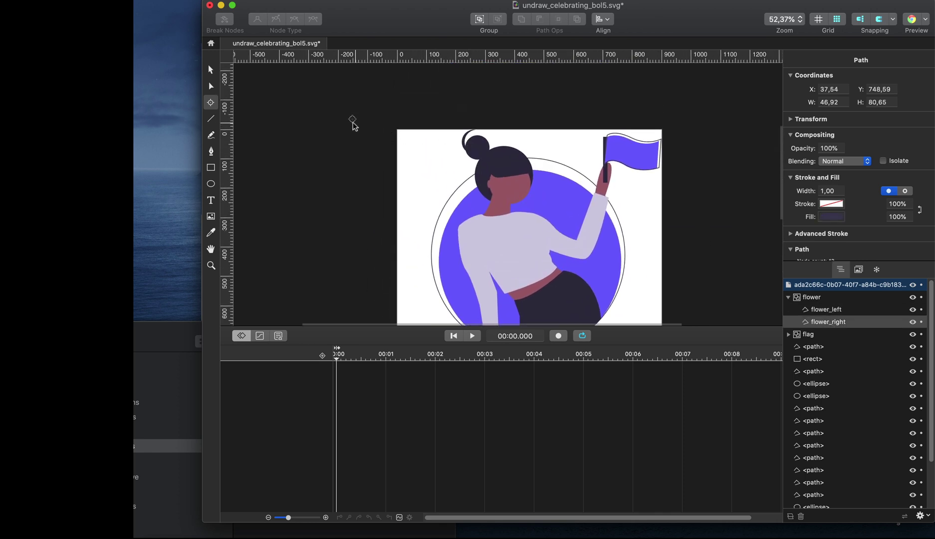
scroll(414, 269, "down", 5)
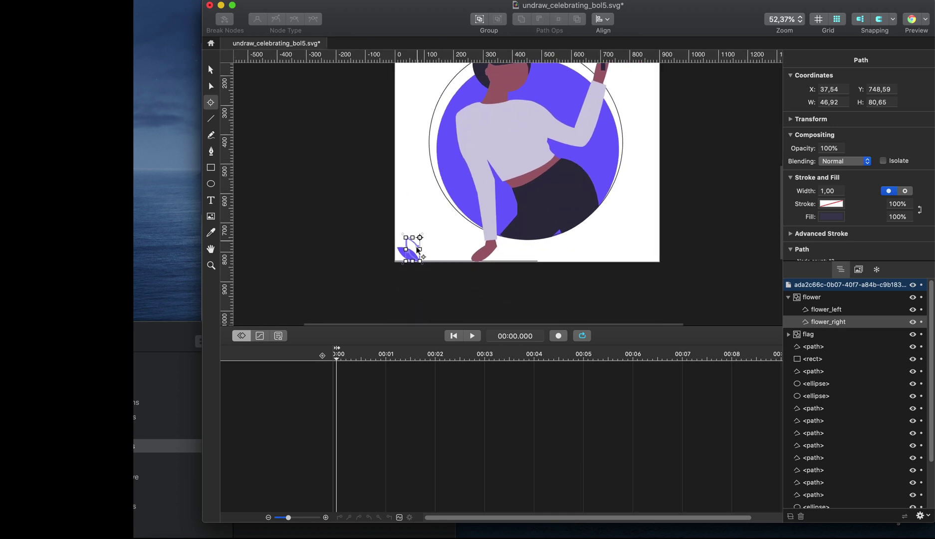
scroll(693, 237, "up", 3)
scroll(693, 237, "right", 2)
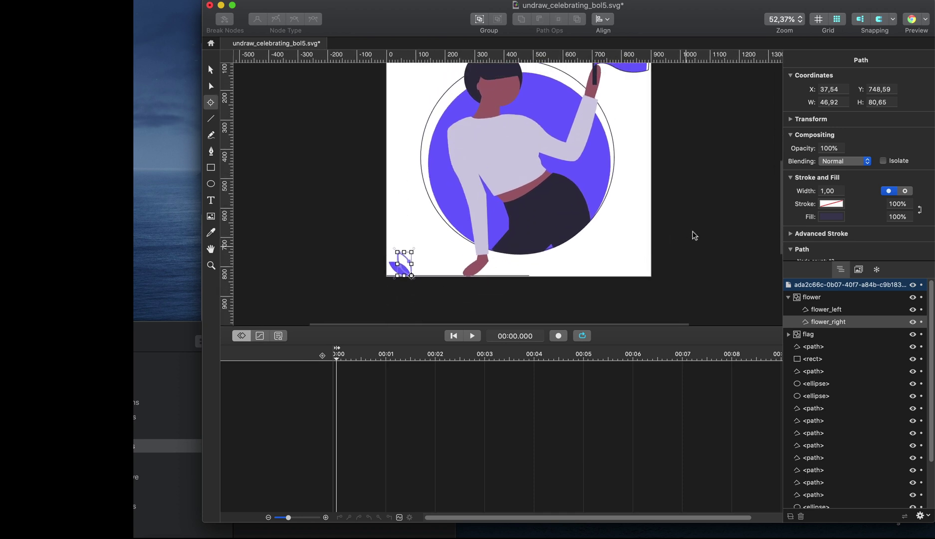
left_click(693, 239)
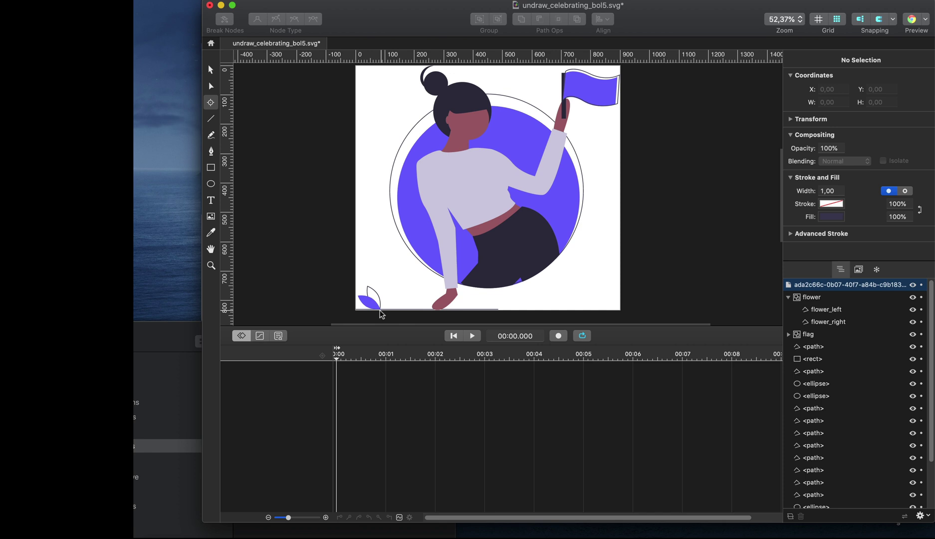
Select the flag, expand its group, and drag inner_flag's pivot point from the corner onto the flag.
scroll(382, 313, "up", 2)
left_click(590, 117)
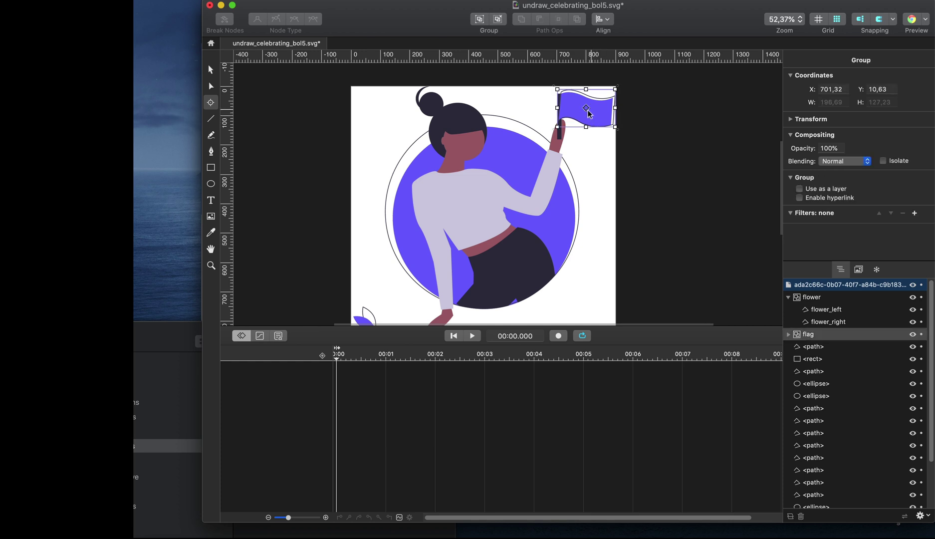
scroll(586, 115, "up", 2)
scroll(586, 115, "right", 1)
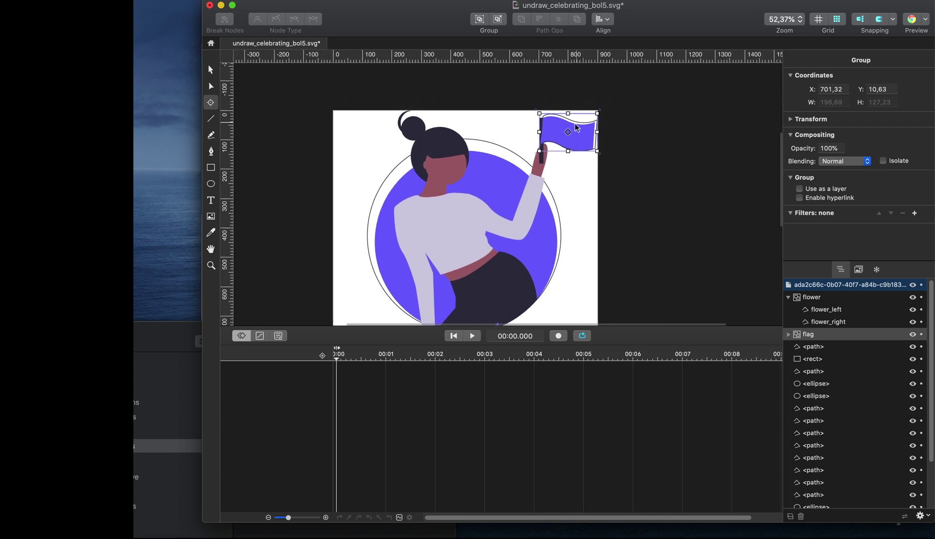
left_click(788, 334)
left_click(828, 348)
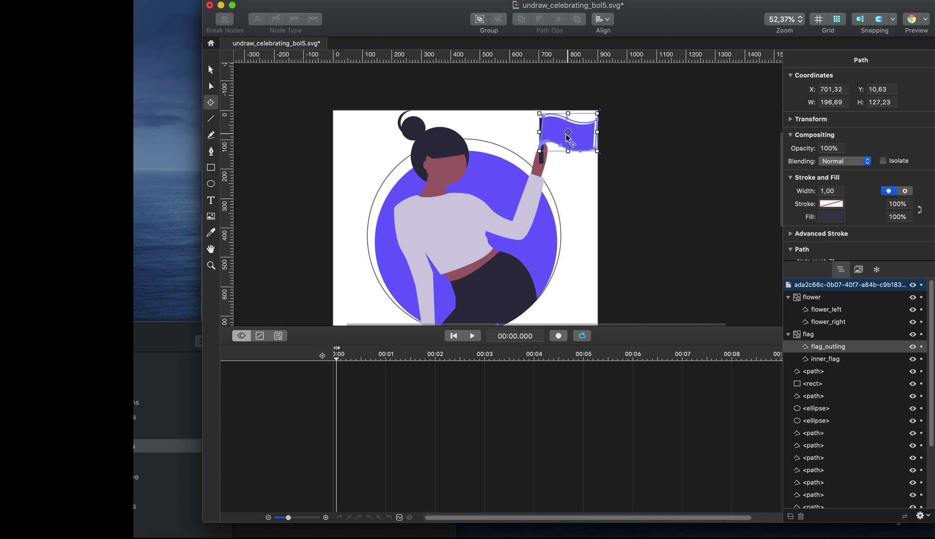
left_click(832, 359)
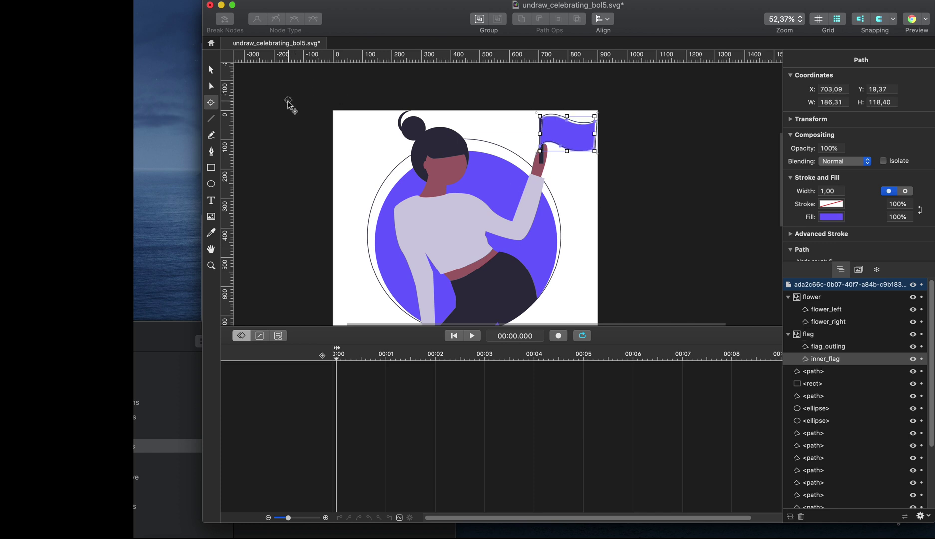
left_click_drag(289, 104, 568, 135)
left_click(695, 175)
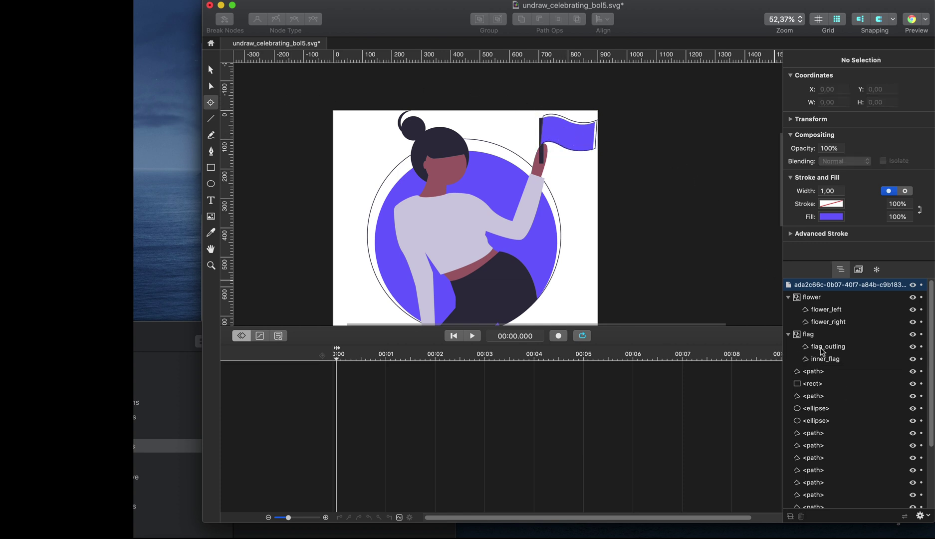
scroll(820, 347, "down", 3)
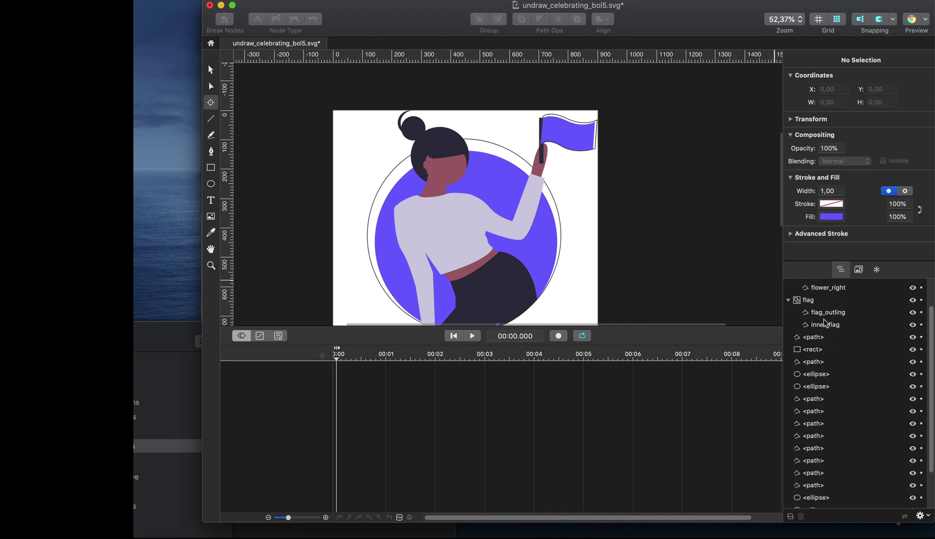
left_click(824, 324)
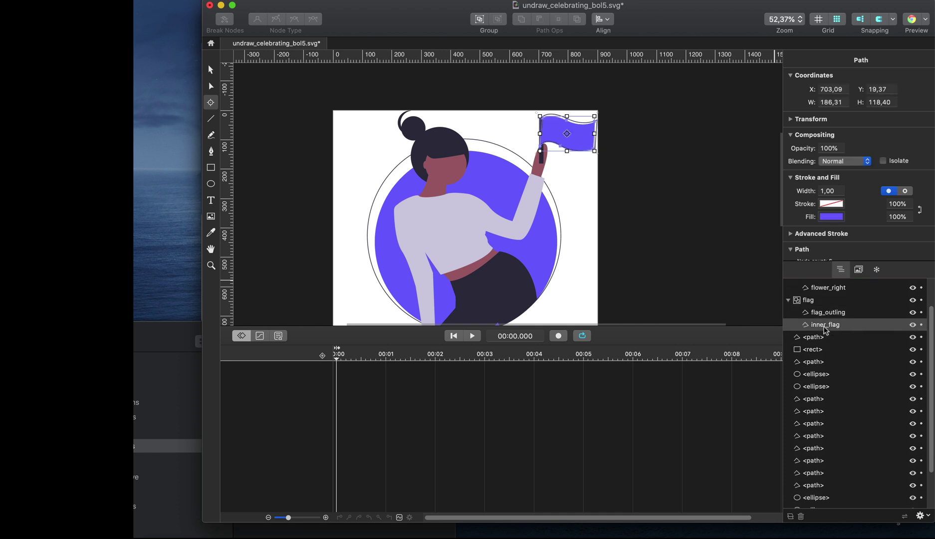
scroll(825, 330, "down", 2)
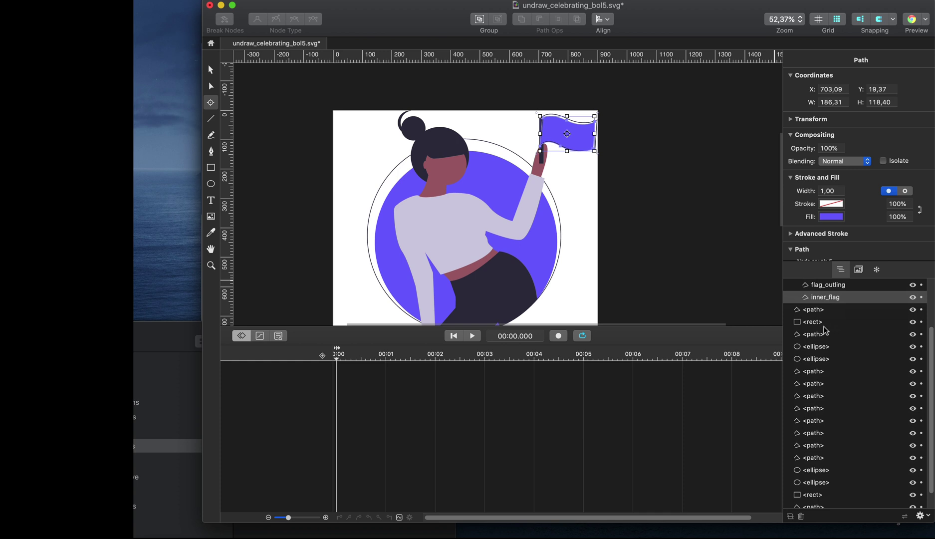
scroll(825, 329, "down", 1)
scroll(825, 330, "up", 6)
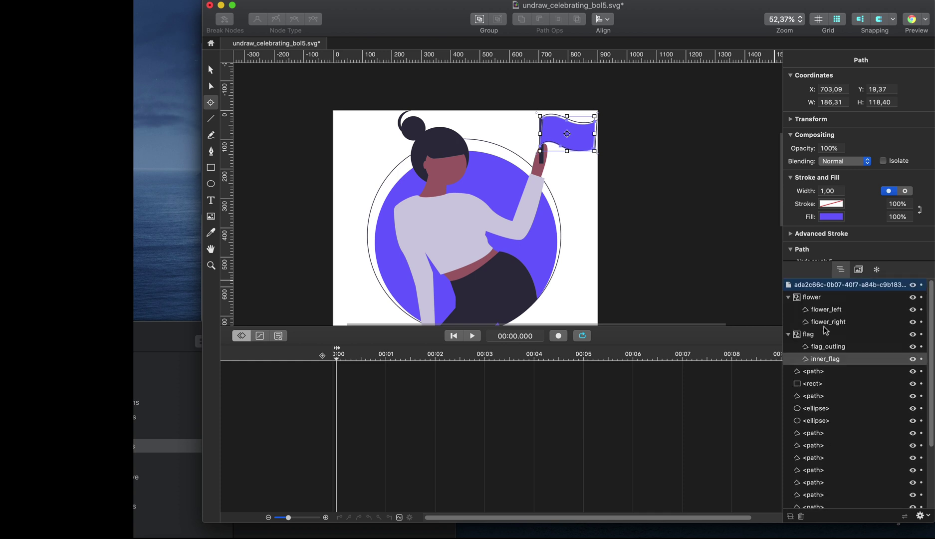
left_click(823, 310)
left_click(823, 323)
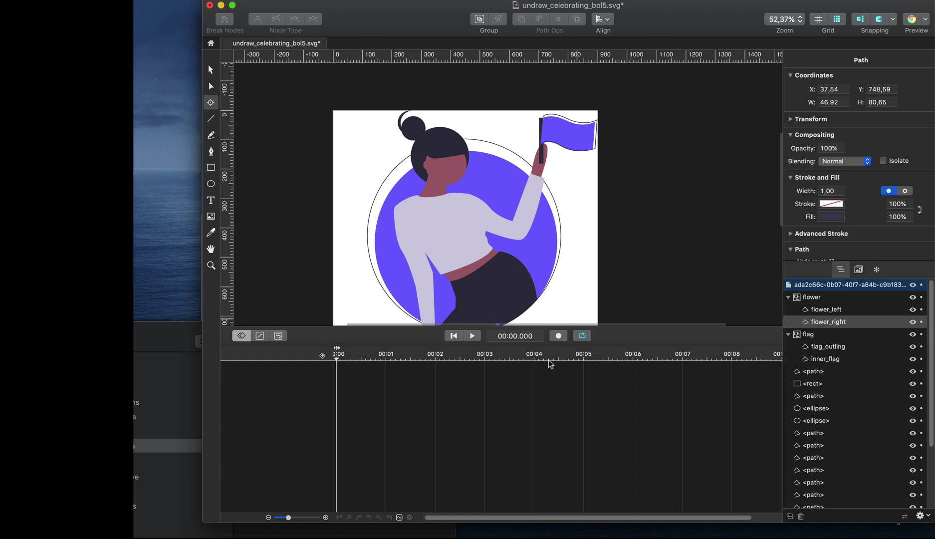
left_click(314, 537)
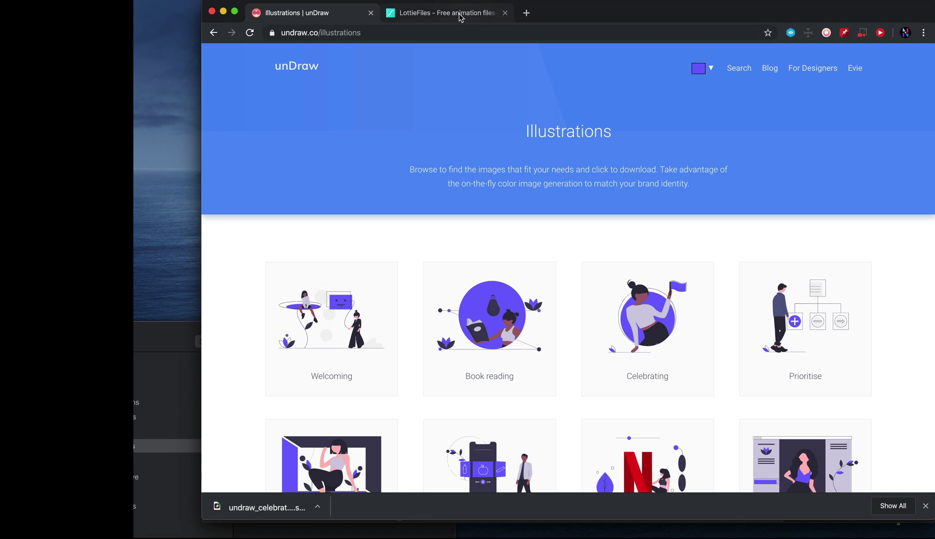
Switch to the LottieFiles tab and open the first card under Previewed Animations.
left_click(489, 19)
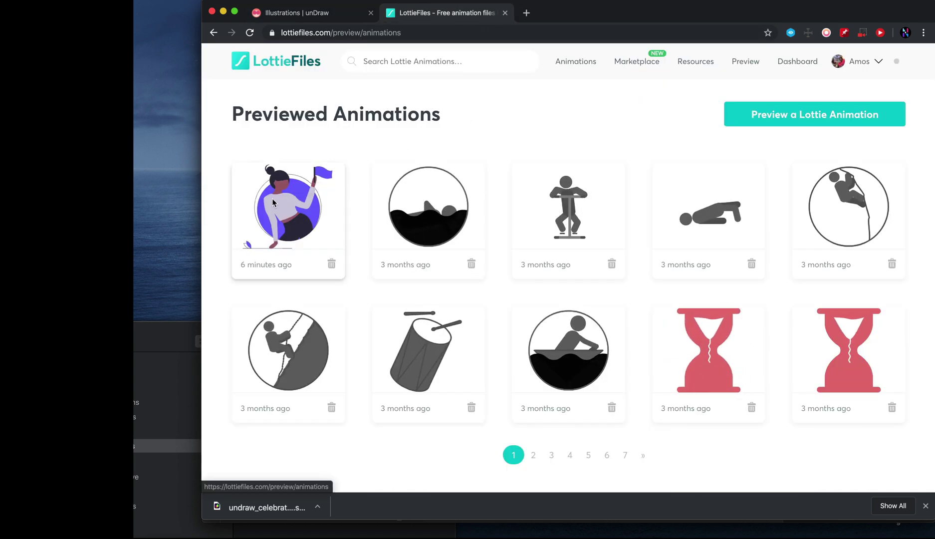
left_click(272, 199)
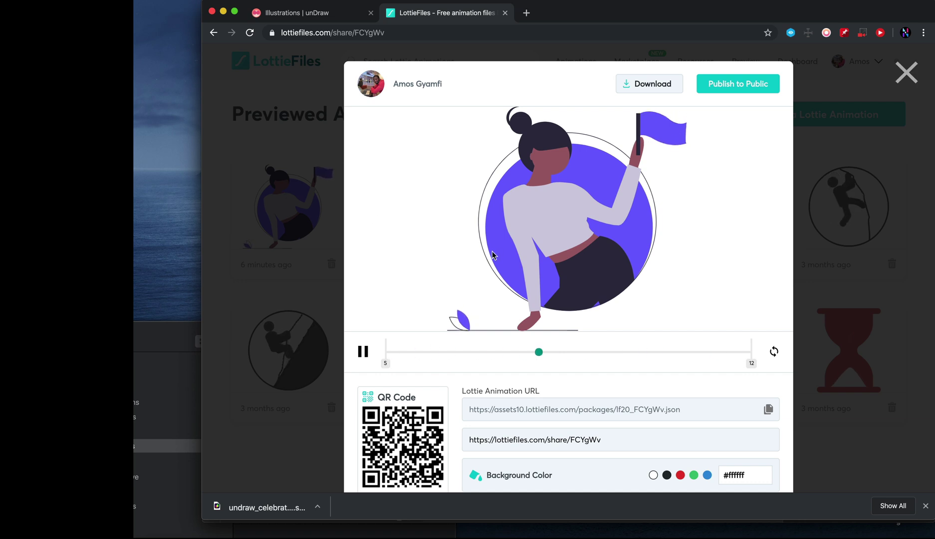